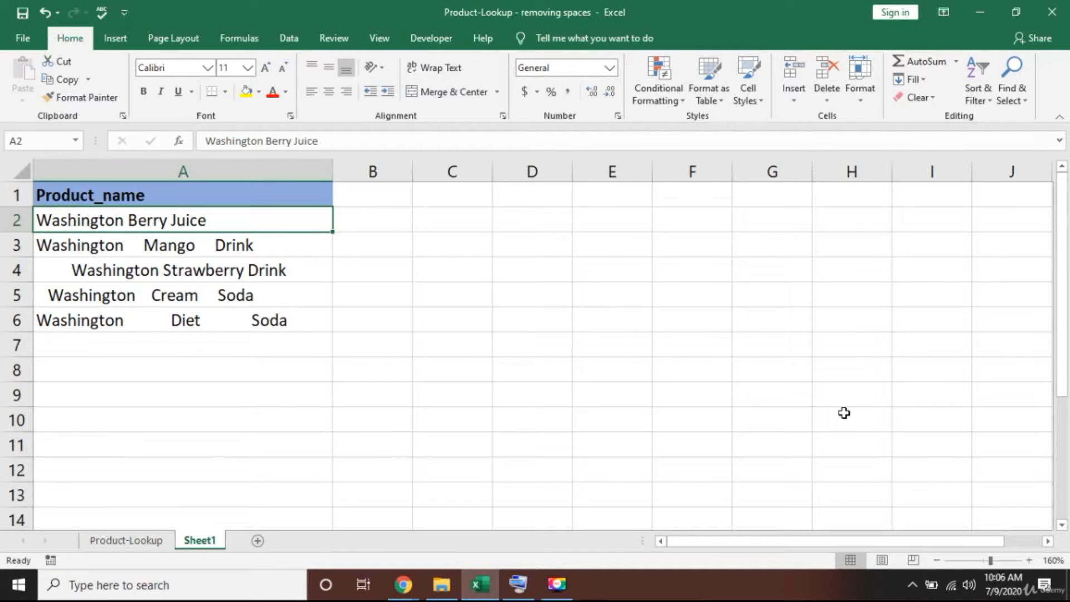
# - Examine the spacing within the product names in cells A3 to A6, including the text inside A3
pyautogui.press('Down')
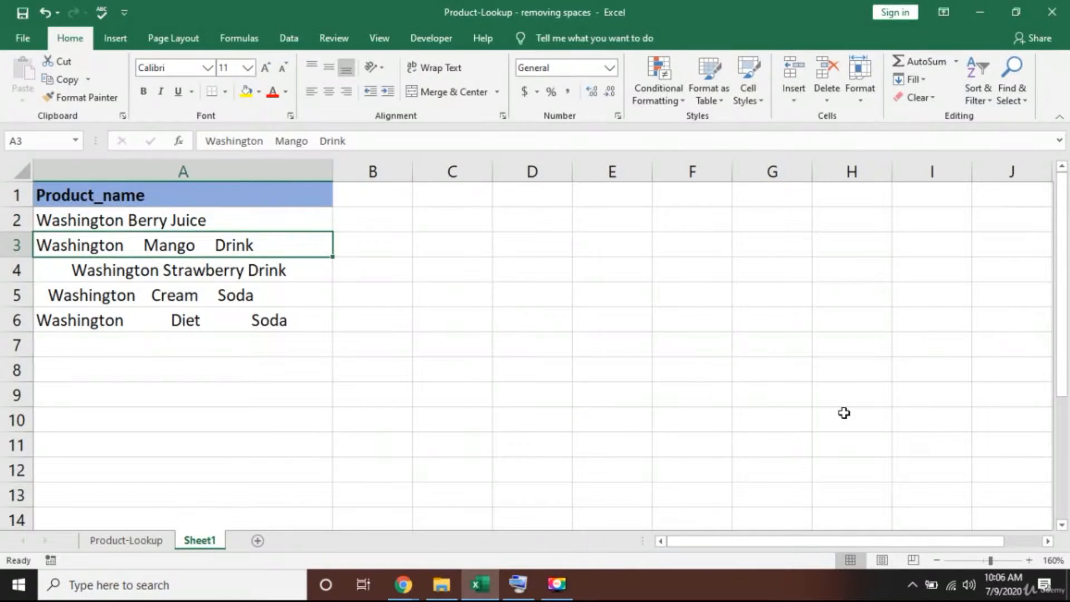
pyautogui.press('F2')
pyautogui.press('Left')
pyautogui.press('Left')
pyautogui.press('Left')
pyautogui.press('Left')
pyautogui.press('Left')
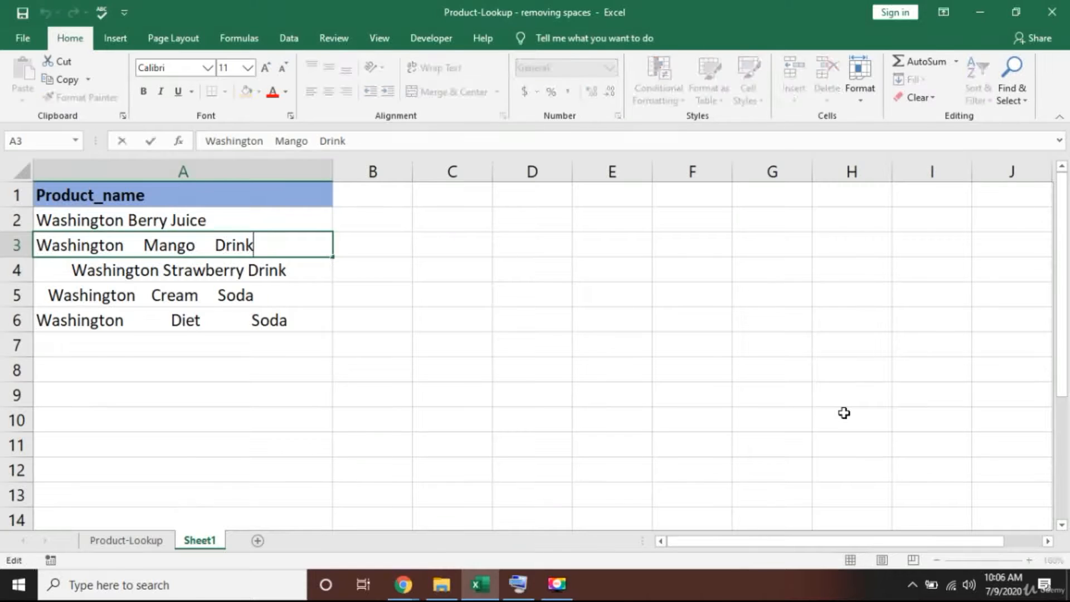
pyautogui.press('Left')
pyautogui.press('Left')
pyautogui.press('Left')
pyautogui.press('Left')
pyautogui.press('Left')
pyautogui.press('Escape')
pyautogui.press('Down')
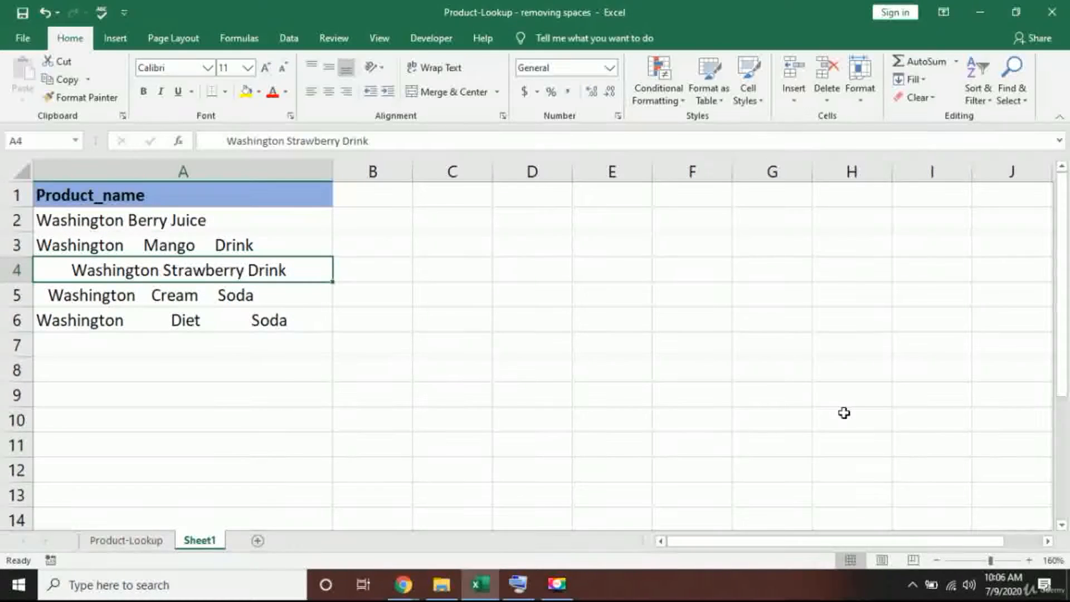
pyautogui.press('Down')
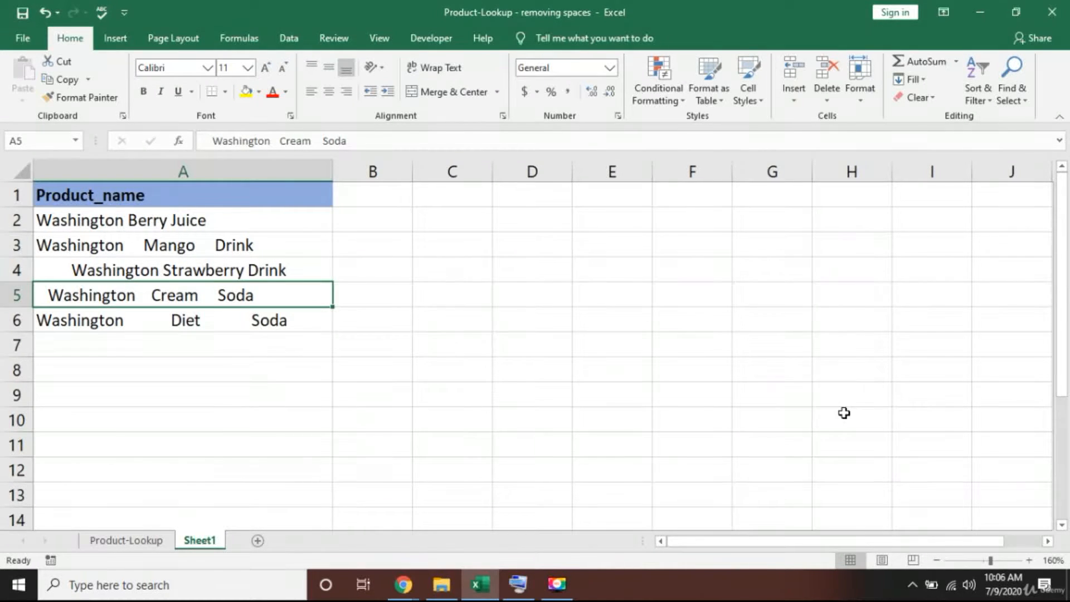
pyautogui.press('Down')
pyautogui.press('Up')
pyautogui.press('Up')
pyautogui.press('Up')
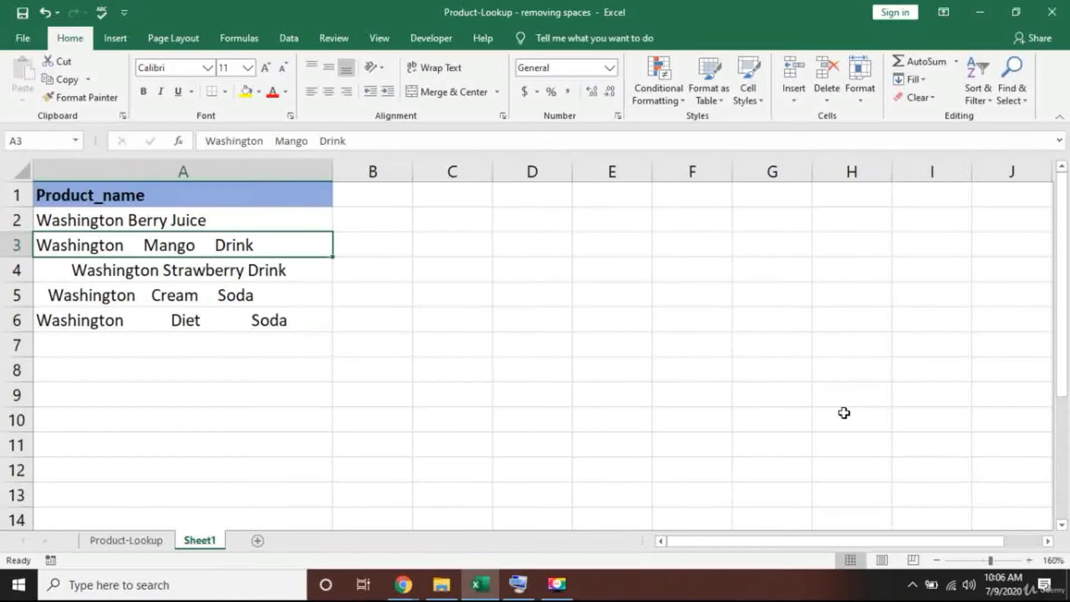
# - Try reducing the gap between "Mango" and "Drink" in cell A3 to a single space, and undo the edit
pyautogui.press('F2')
pyautogui.press('Left')
pyautogui.press('Left')
pyautogui.press('Left')
pyautogui.press('Left')
pyautogui.press('Left')
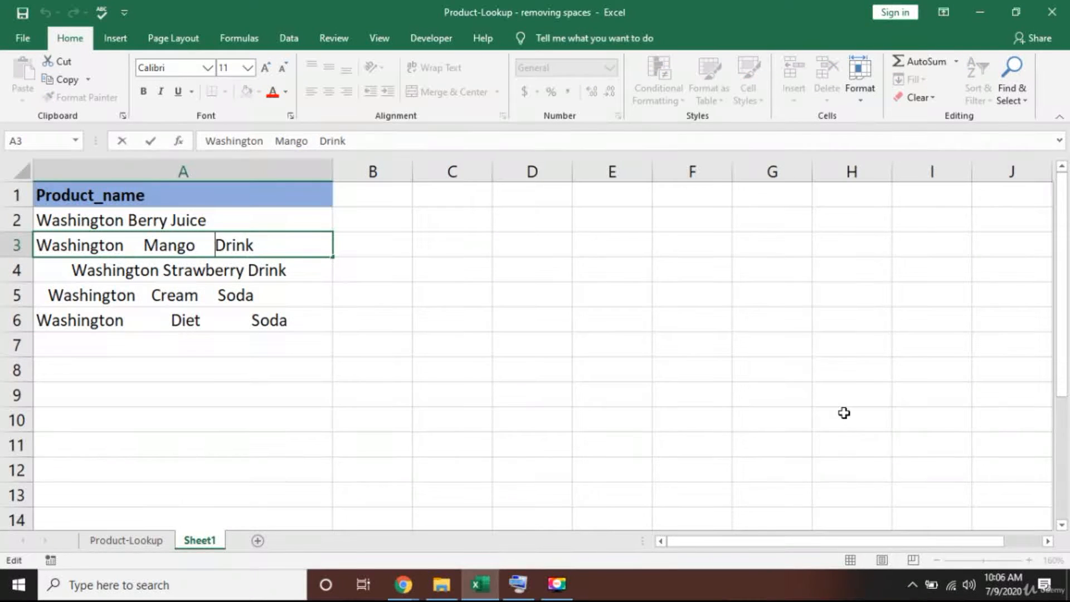
pyautogui.press('BackSpace')
pyautogui.press('BackSpace')
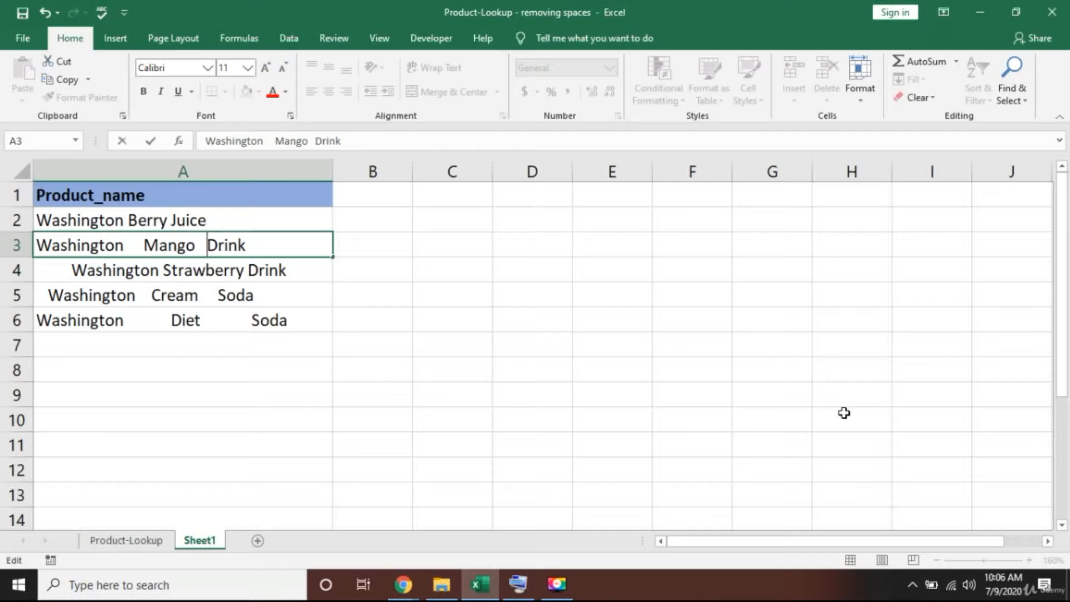
pyautogui.press('BackSpace')
pyautogui.press('BackSpace')
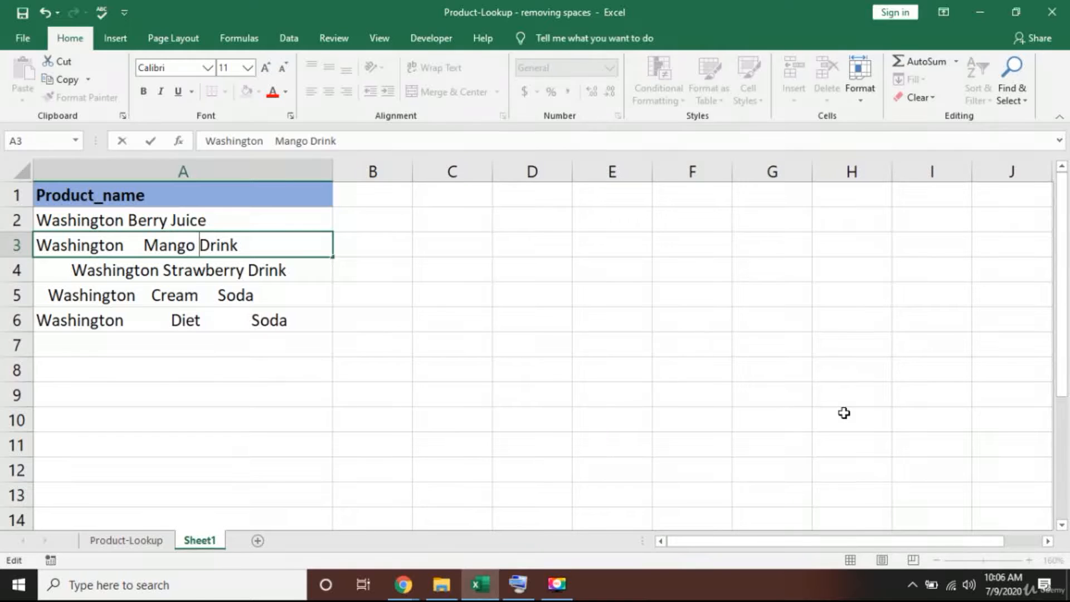
pyautogui.press('Return')
pyautogui.hotkey('ctrl', 'z')
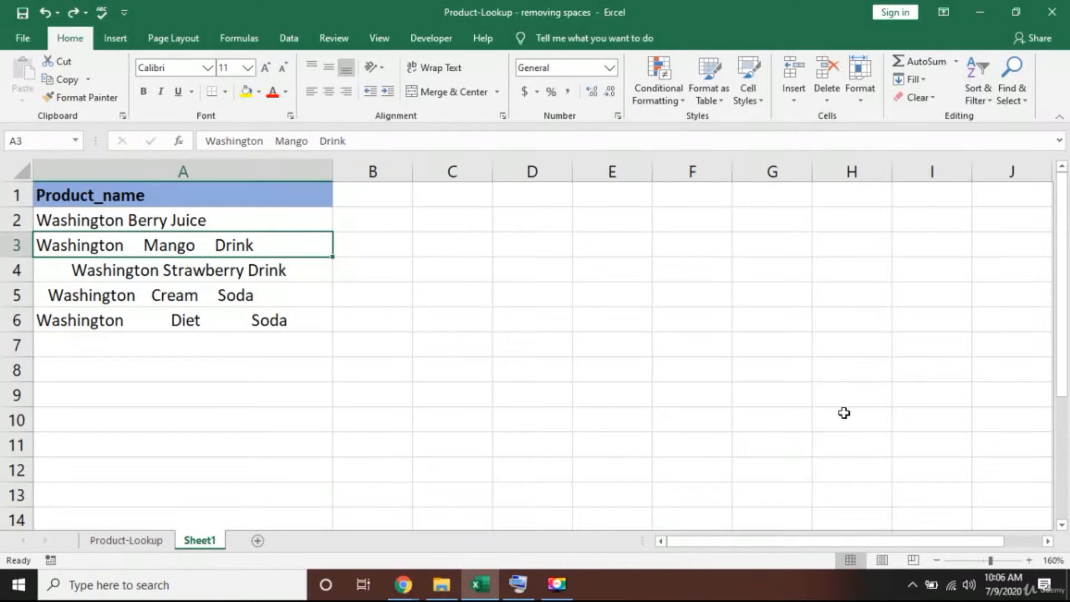
# - Overwrite the product name in cell A3 with "dsf" and undo the replacement
pyautogui.press('Down')
pyautogui.press('Up')
pyautogui.write('dsf')
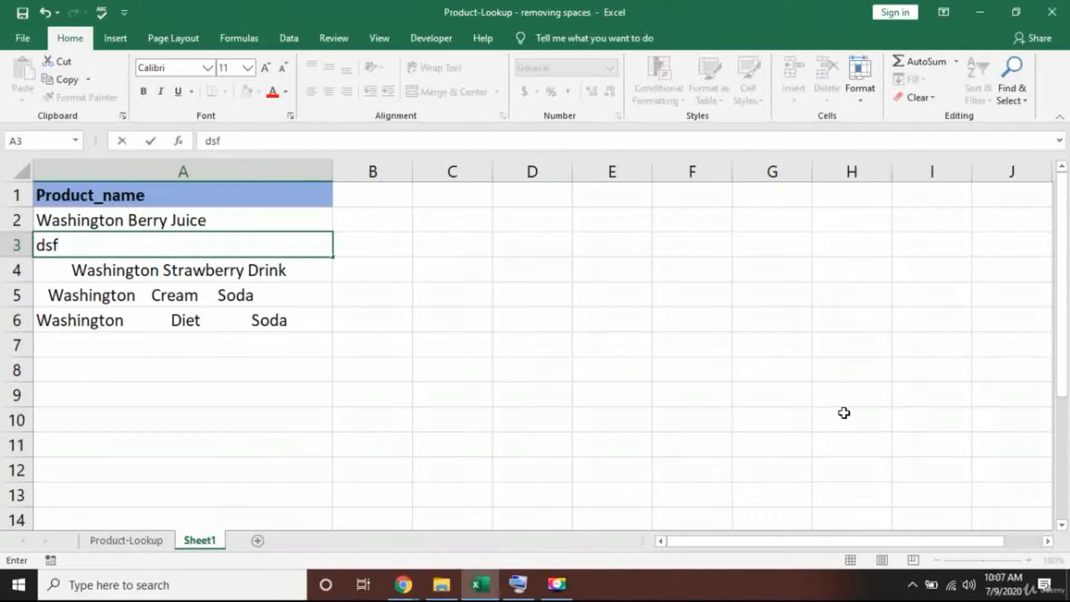
pyautogui.press('Return')
pyautogui.press('Return')
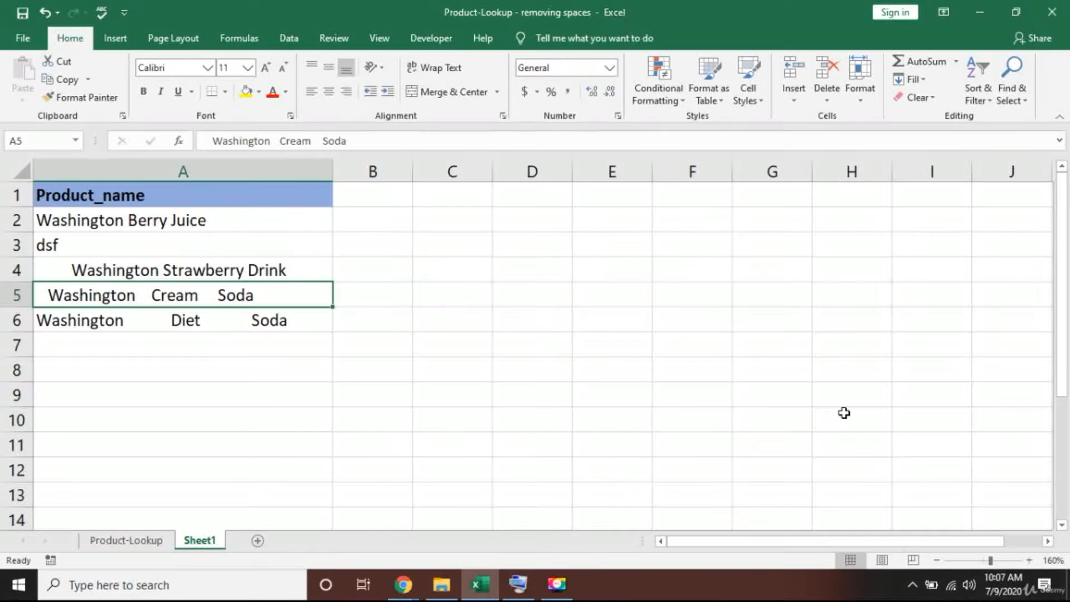
pyautogui.hotkey('ctrl', 'z')
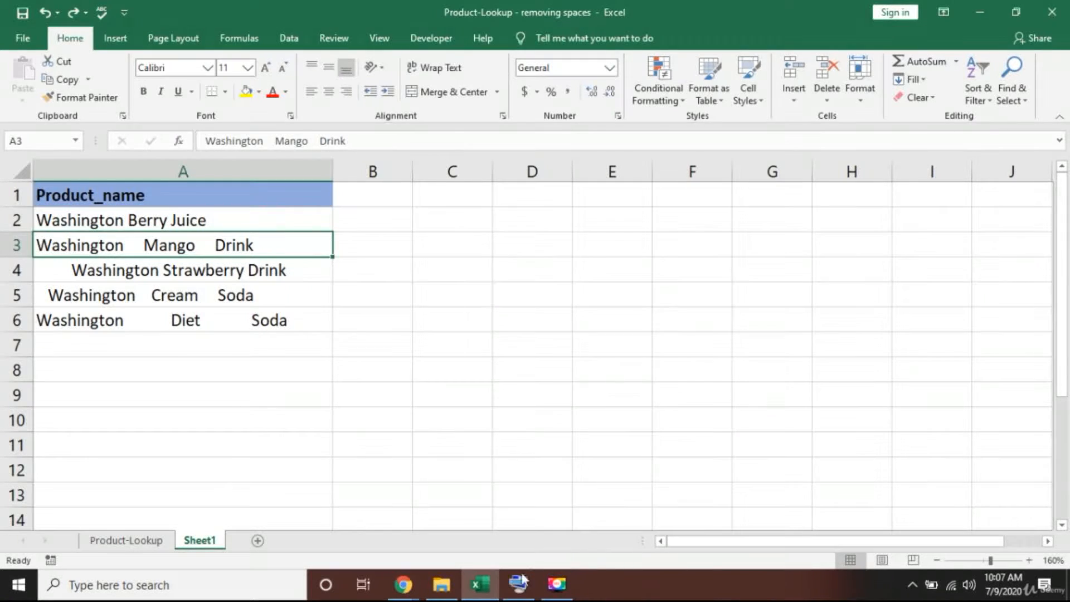
# - Bring up the On-Screen Keyboard and minimize it again
pyautogui.click(486, 584)
pyautogui.hotkey('alt', 'Tab')
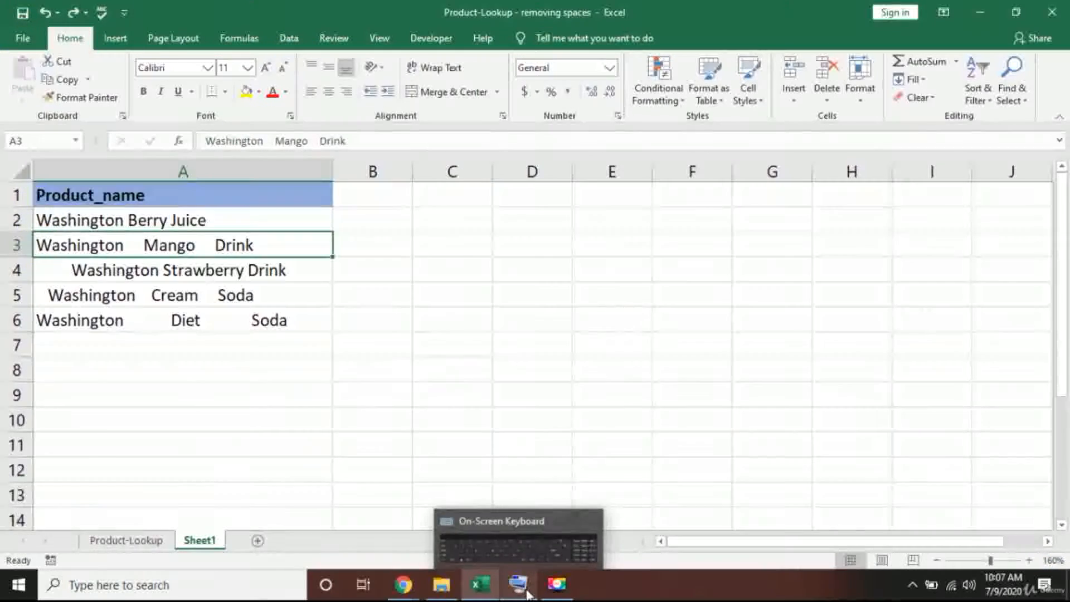
pyautogui.click(519, 585)
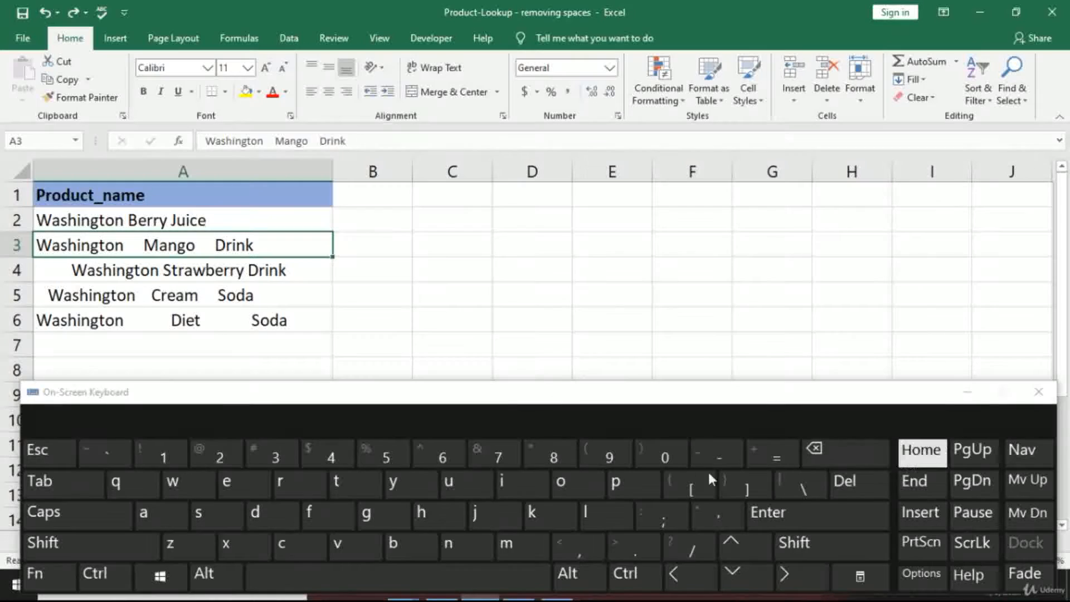
pyautogui.click(965, 393)
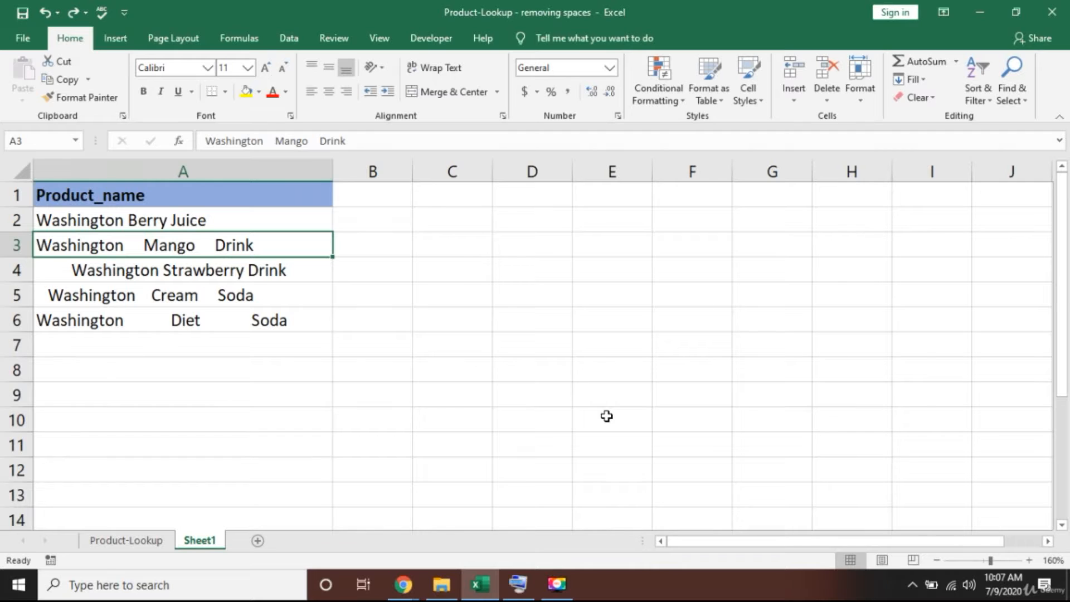
# - Open cell A3 for editing, place the cursor in front of "Drink", and leave the cell without changing its text
pyautogui.press('F2')
pyautogui.press('Left')
pyautogui.press('Left')
pyautogui.press('Left')
pyautogui.press('Left')
pyautogui.press('Left')
pyautogui.press('Left')
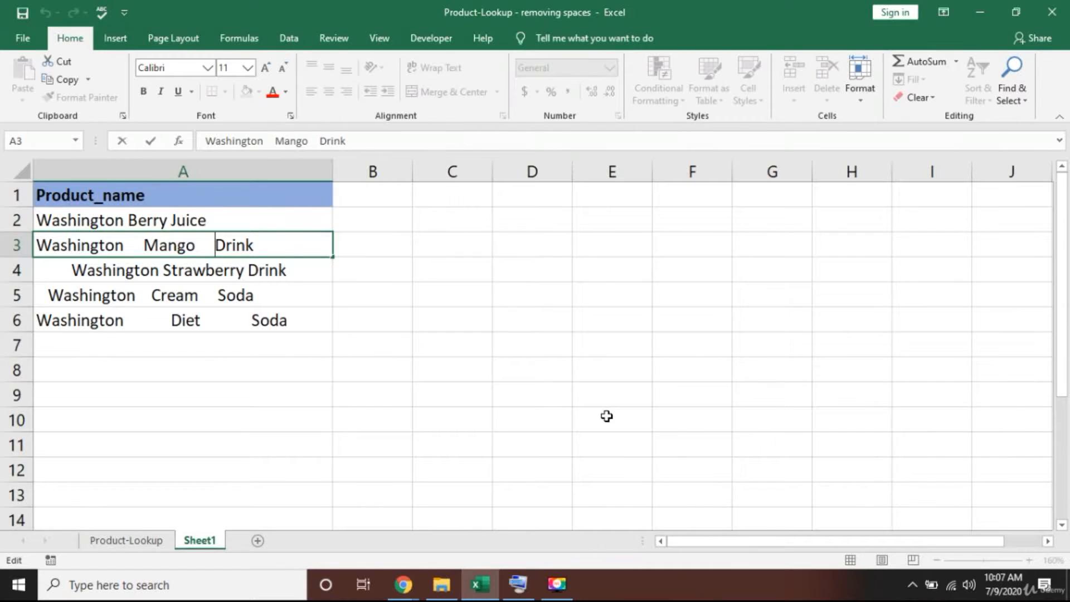
pyautogui.press('Return')
# - Enter the formula =TRIM(A2) in cell B2
pyautogui.press('Up')
pyautogui.press('Up')
pyautogui.press('Right')
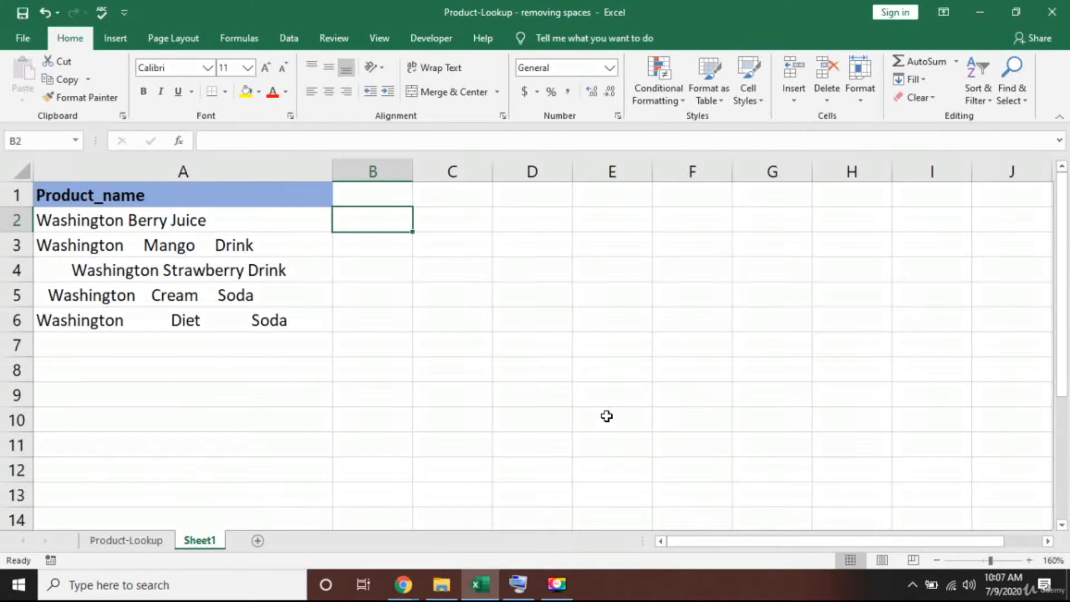
pyautogui.write('=tri')
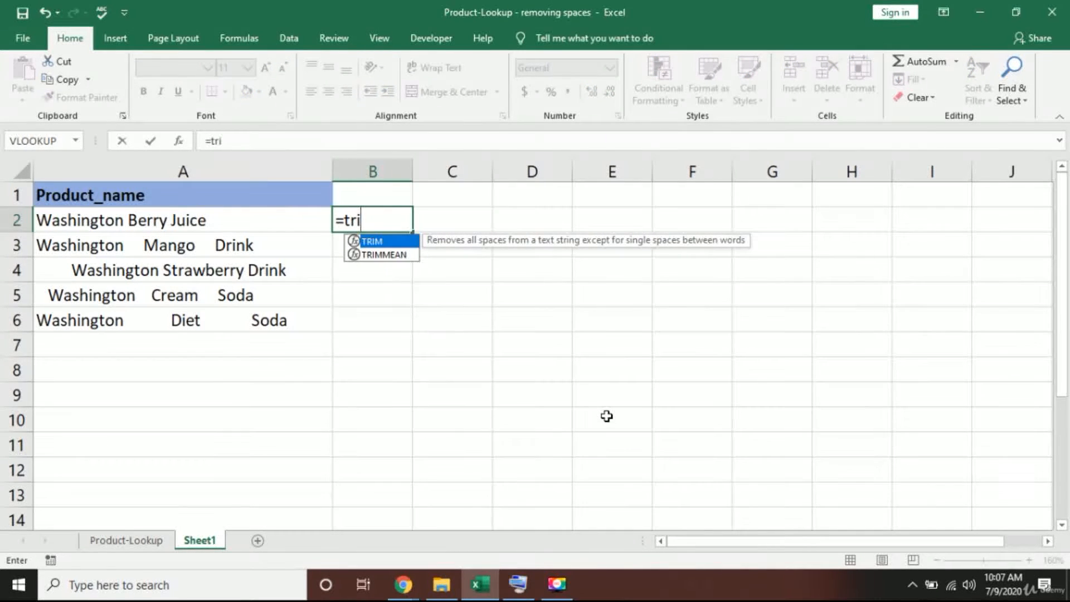
pyautogui.write('m')
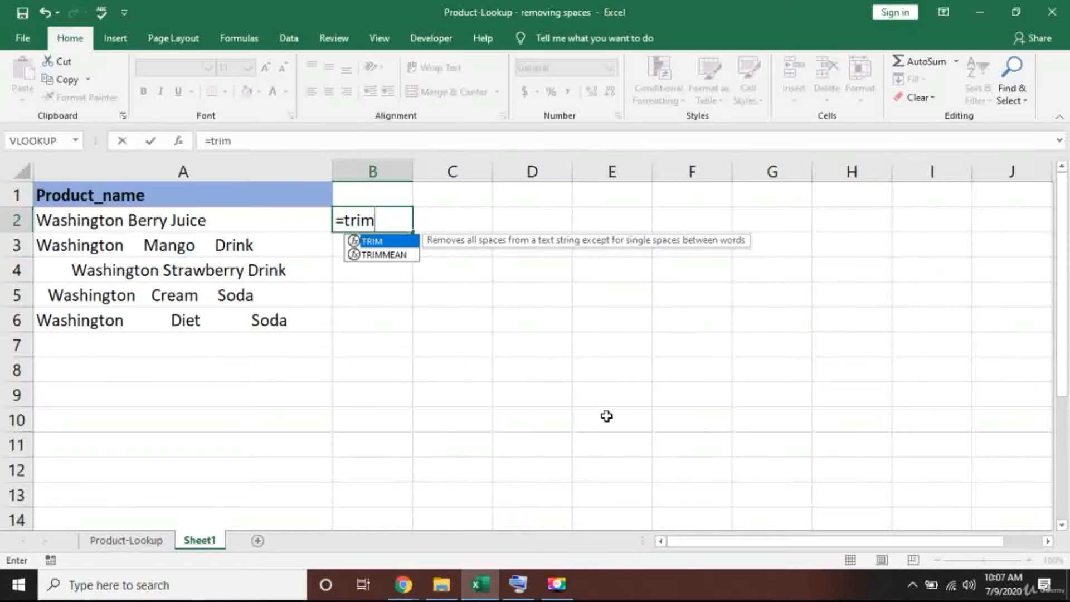
pyautogui.press('Tab')
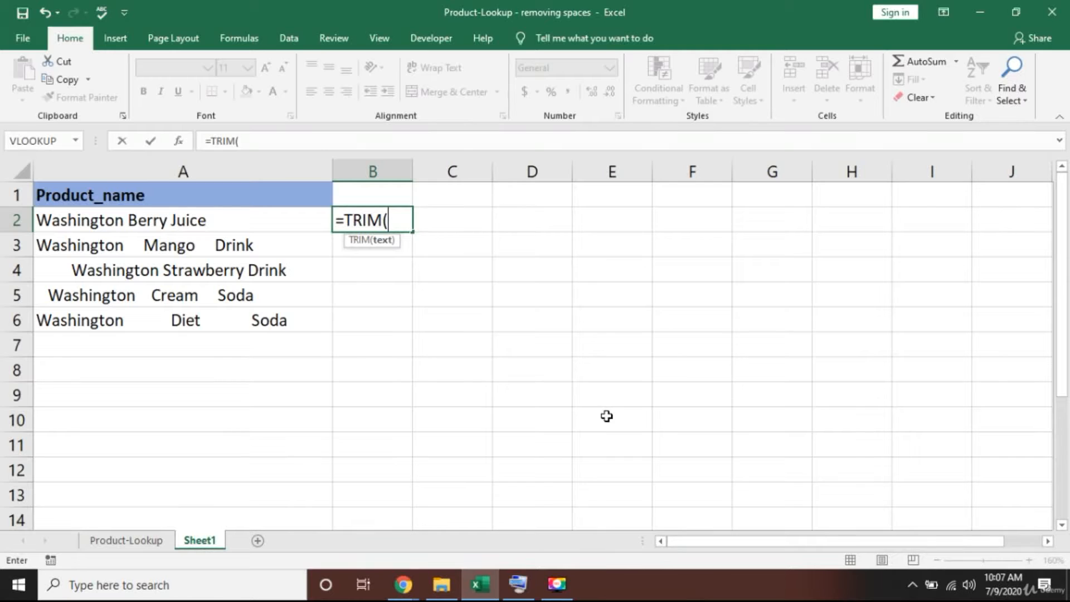
pyautogui.press('Left')
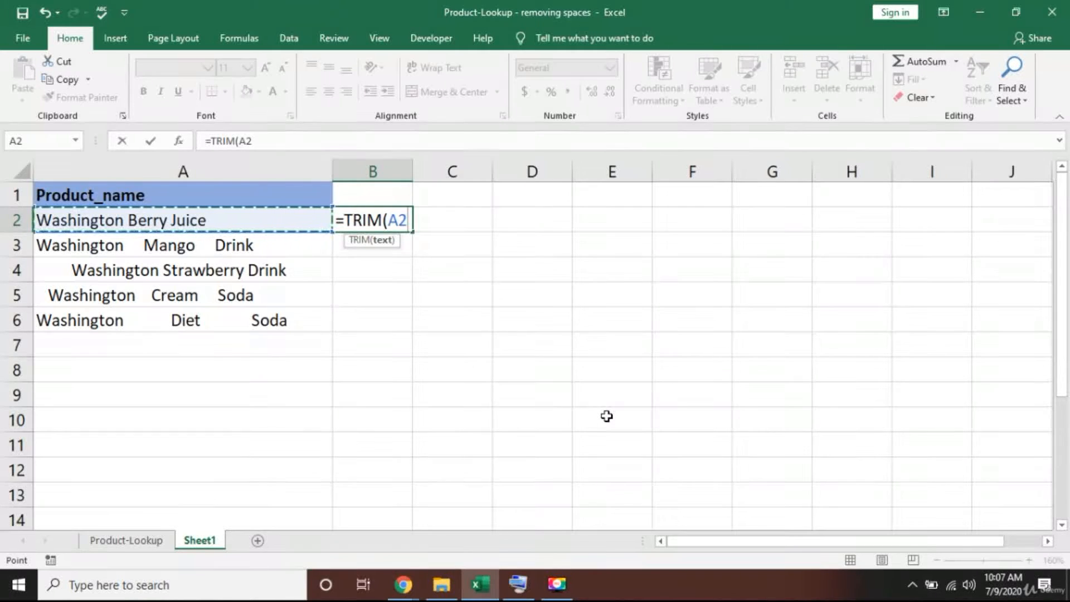
pyautogui.hotkey('ctrl', 'Return')
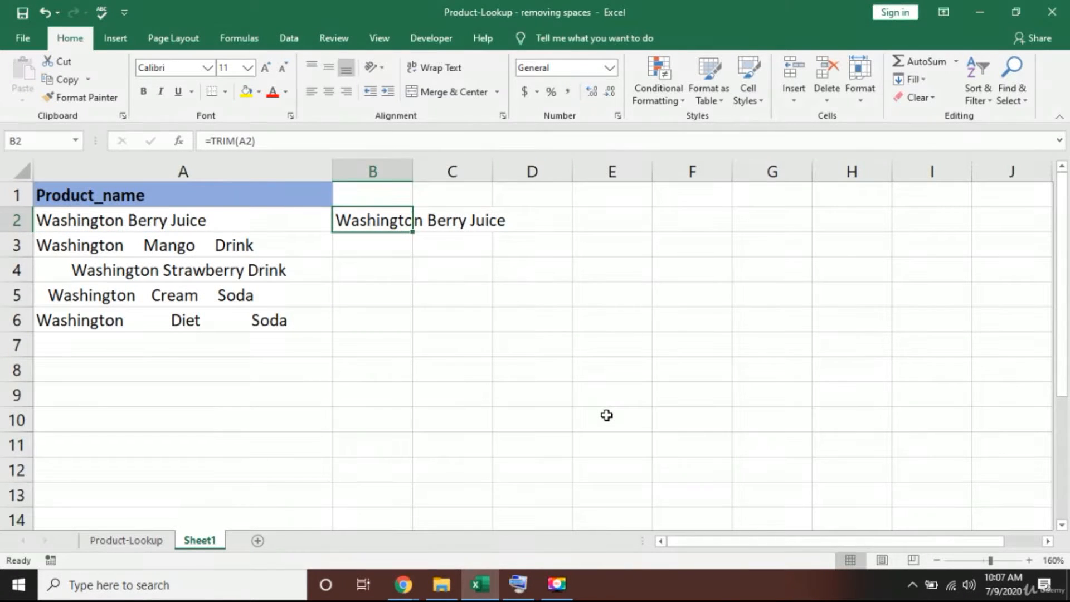
# - Copy the TRIM formula from B2 down through cell B6
pyautogui.click(606, 416)
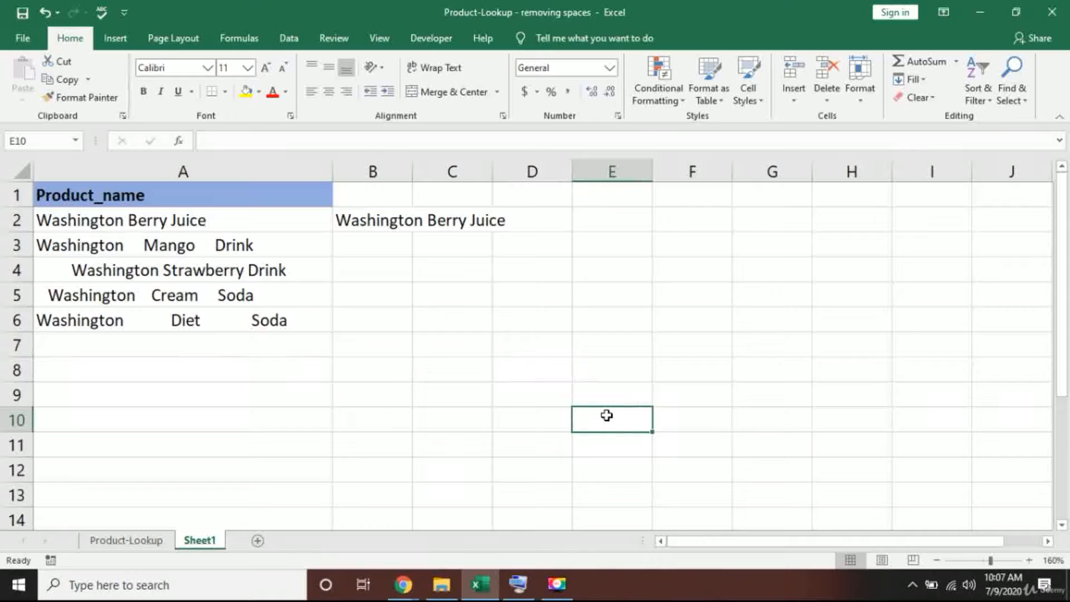
pyautogui.click(359, 219)
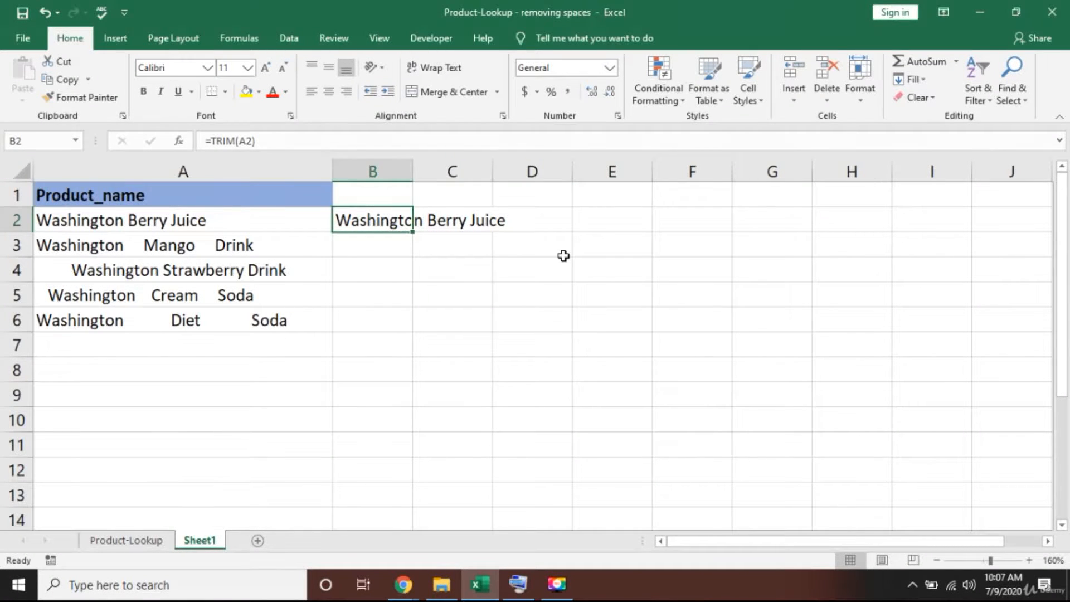
pyautogui.hotkey('ctrl', 'c')
pyautogui.hotkey('shift', 'Down')
pyautogui.hotkey('shift', 'Down')
pyautogui.hotkey('shift', 'Down')
pyautogui.hotkey('shift', 'Down')
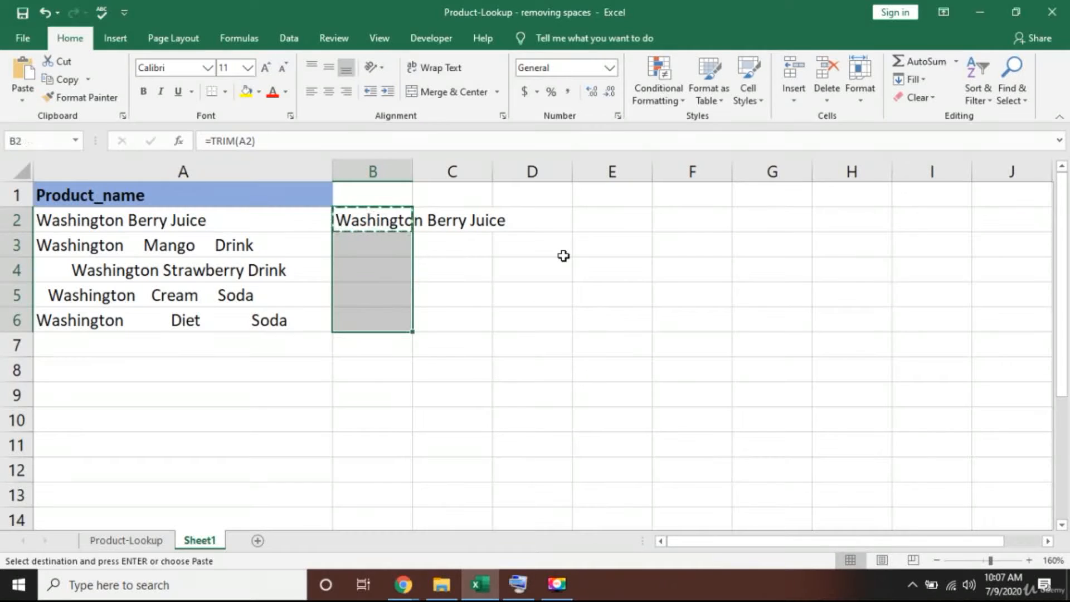
pyautogui.hotkey('ctrl', 'v')
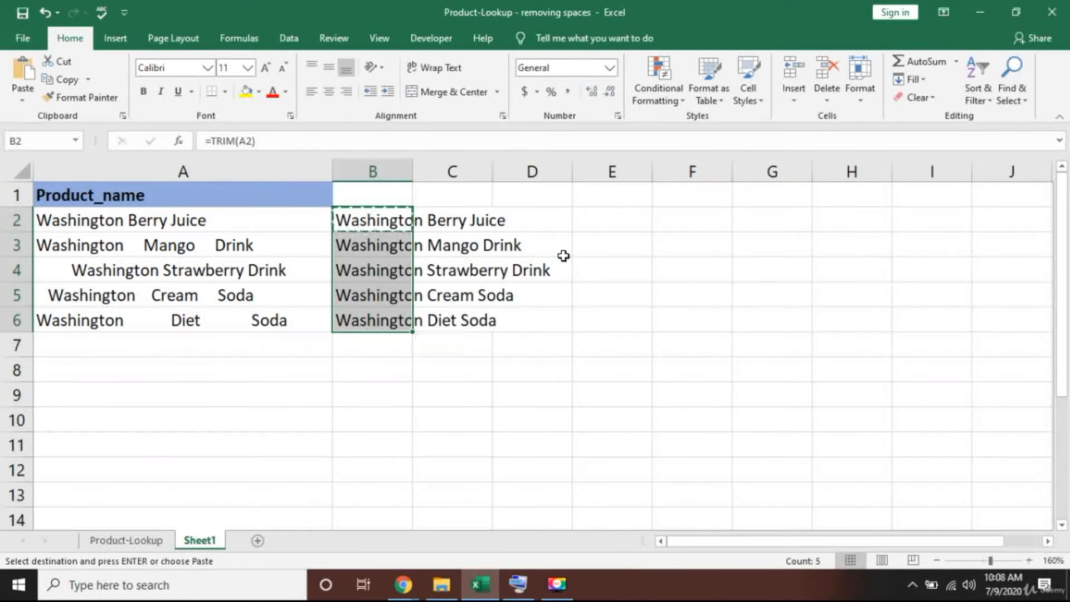
pyautogui.press('Escape')
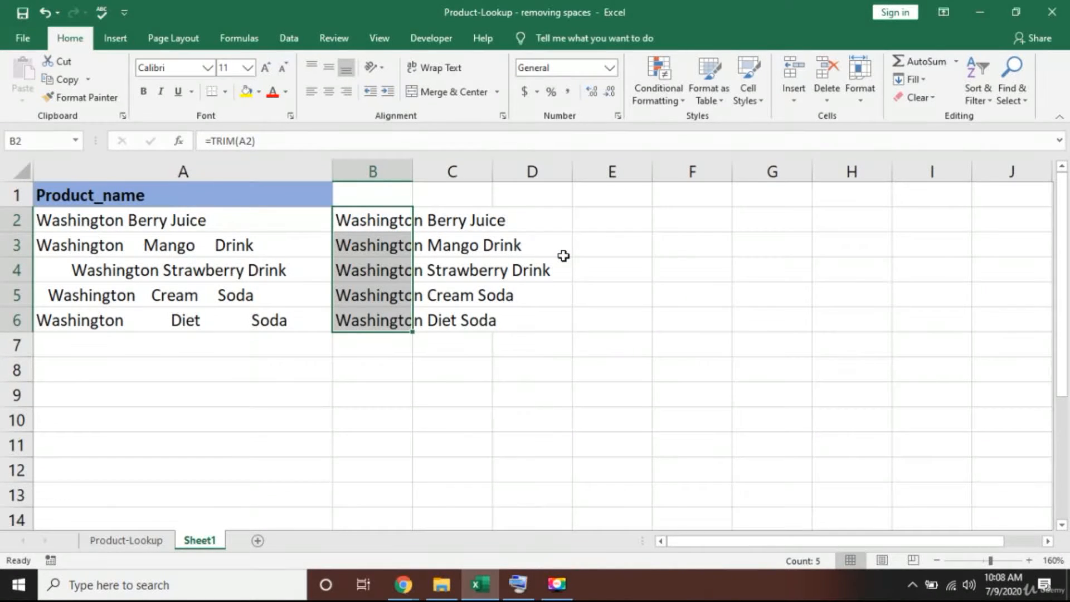
# - Check the trimmed product names in cells B2 to B6
pyautogui.press('Down')
pyautogui.press('Down')
pyautogui.press('Down')
pyautogui.press('Down')
pyautogui.press('Down')
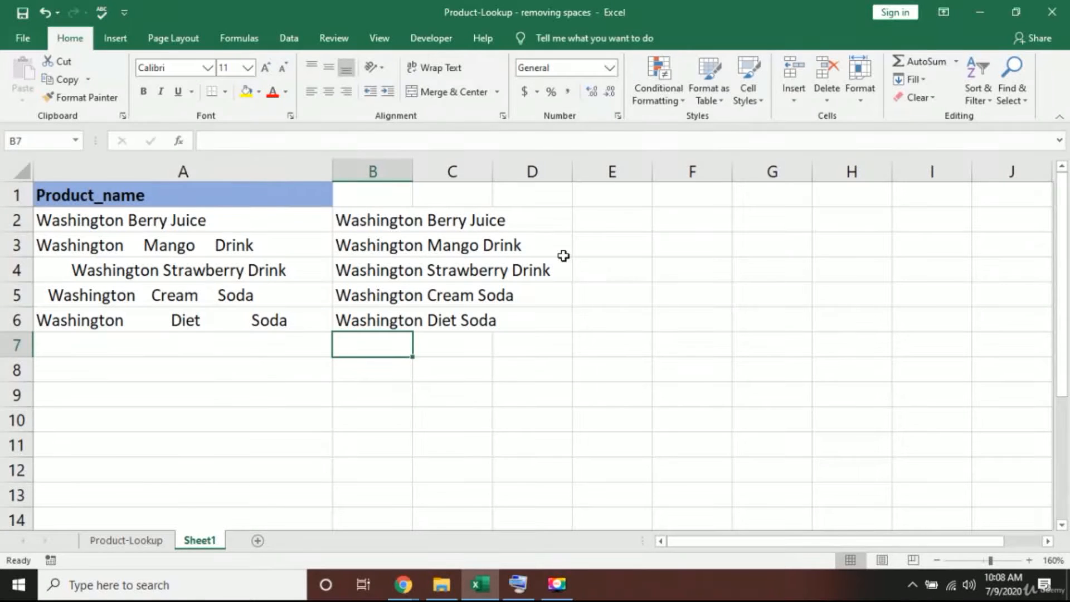
pyautogui.press('Up')
pyautogui.press('Up')
pyautogui.press('Up')
pyautogui.press('Up')
pyautogui.press('Up')
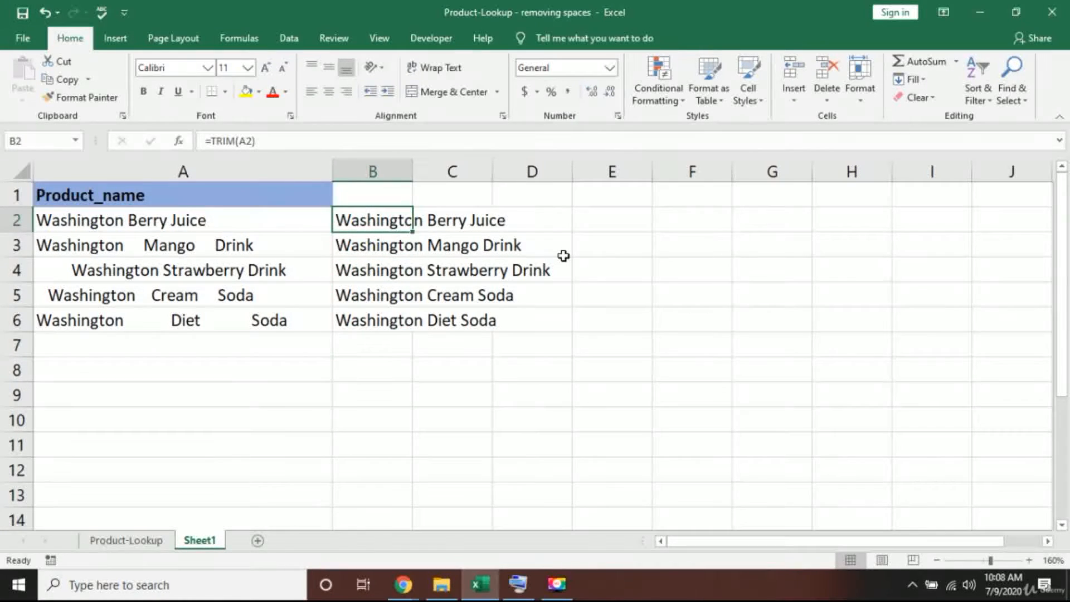
# - Clear the TRIM formulas from cells B2 to B6
pyautogui.hotkey('shift', 'Down')
pyautogui.hotkey('shift', 'Down')
pyautogui.hotkey('shift', 'Down')
pyautogui.hotkey('shift', 'Down')
pyautogui.press('Delete')
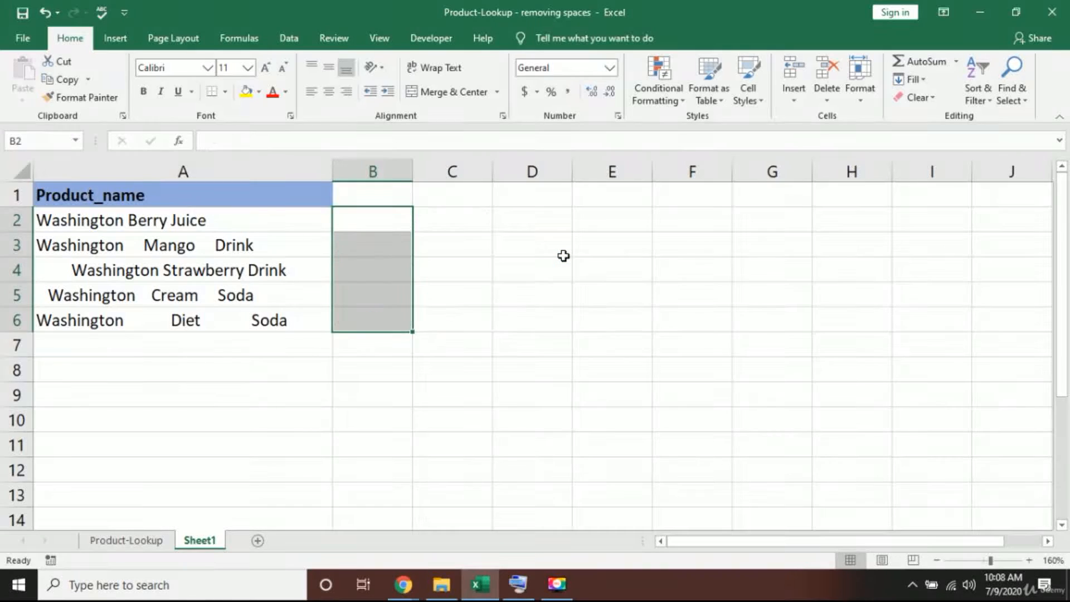
# - Enter the formula =TRIM(A2) in cell B2 using the on-screen keyboard
pyautogui.press('Down')
pyautogui.press('Up')
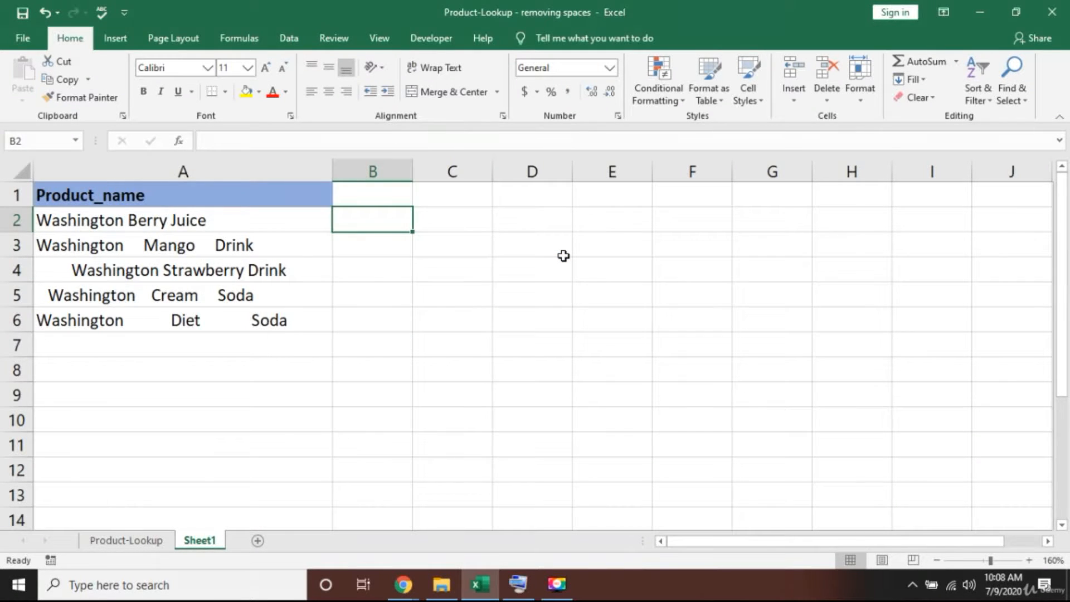
pyautogui.write('=trim')
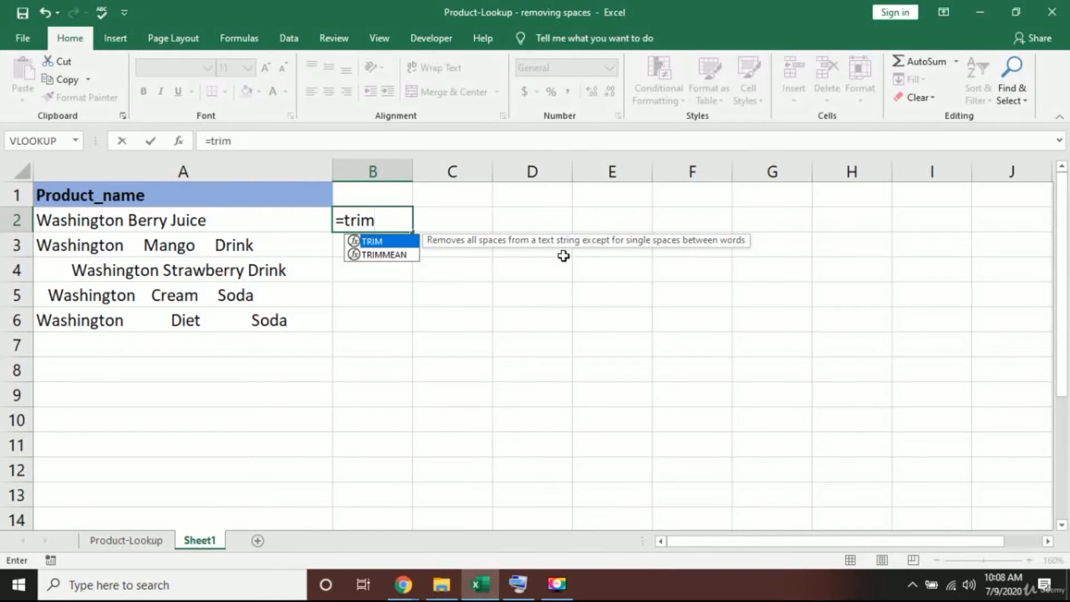
pyautogui.click(518, 585)
pyautogui.click(67, 493)
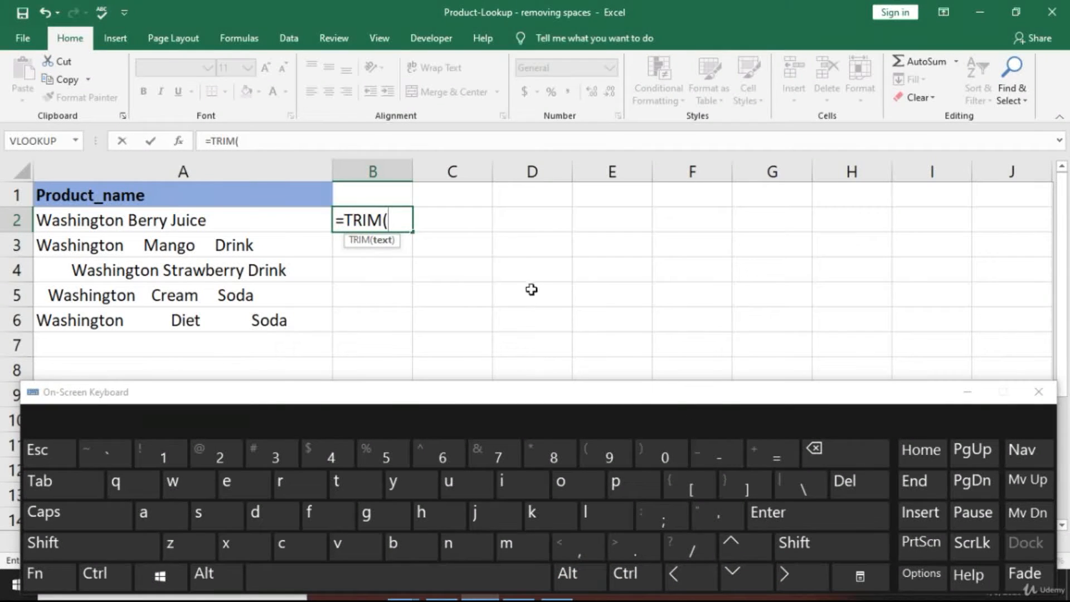
pyautogui.click(696, 582)
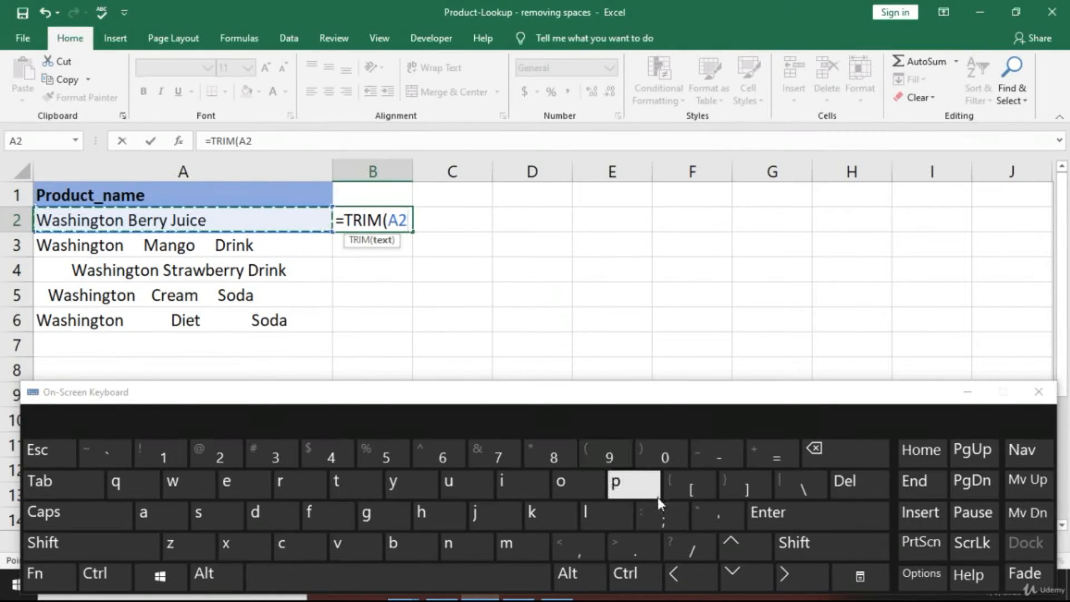
pyautogui.click(801, 543)
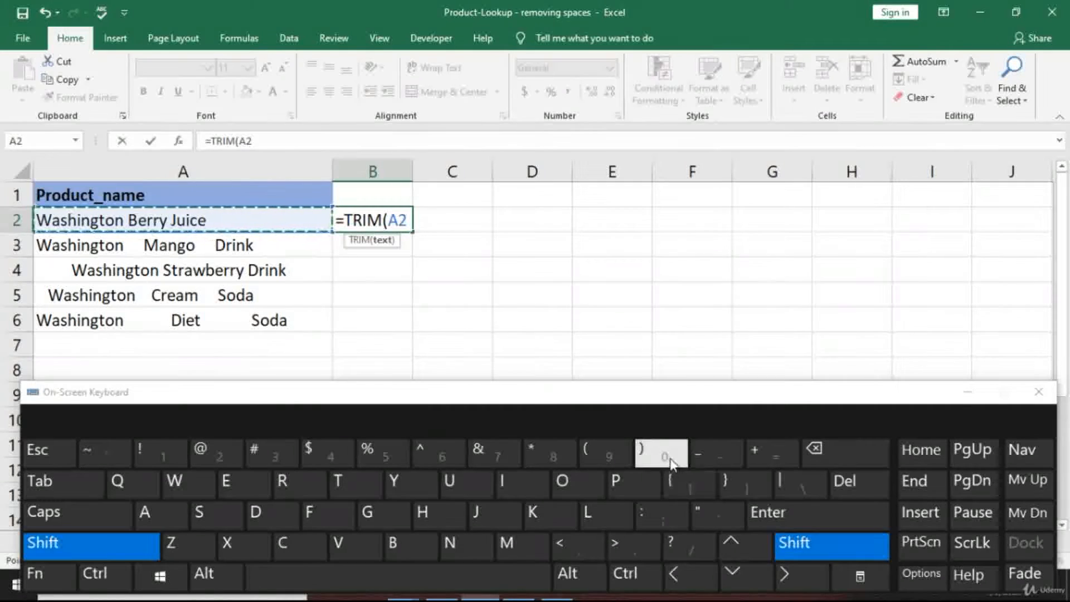
pyautogui.click(671, 463)
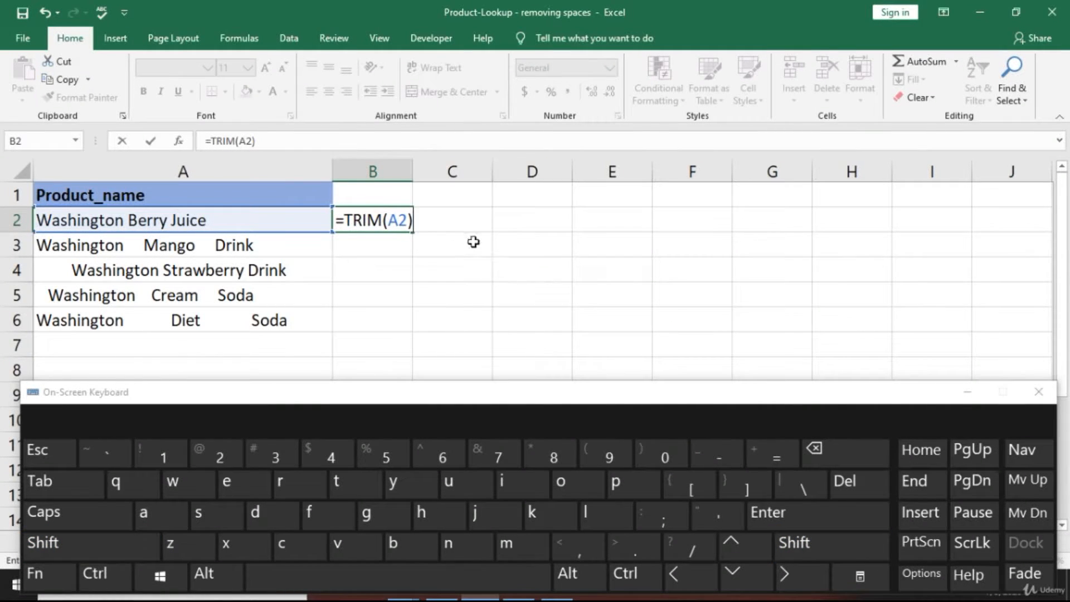
pyautogui.click(816, 525)
# - Copy the TRIM formula from B2 down through B6 using the on-screen keyboard, and minimize the keyboard
pyautogui.click(393, 222)
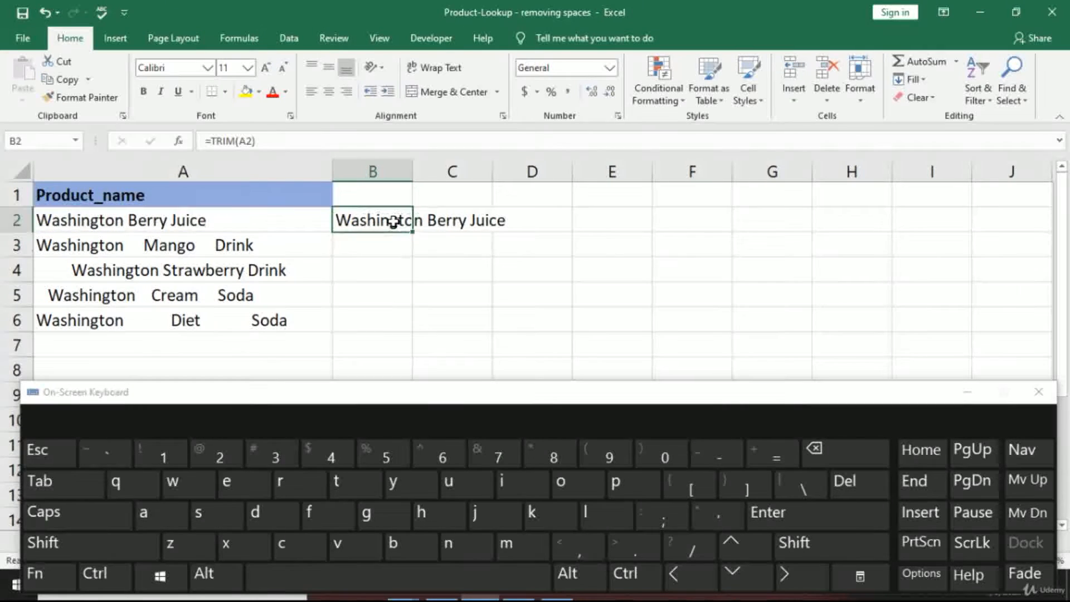
pyautogui.click(102, 578)
pyautogui.click(282, 543)
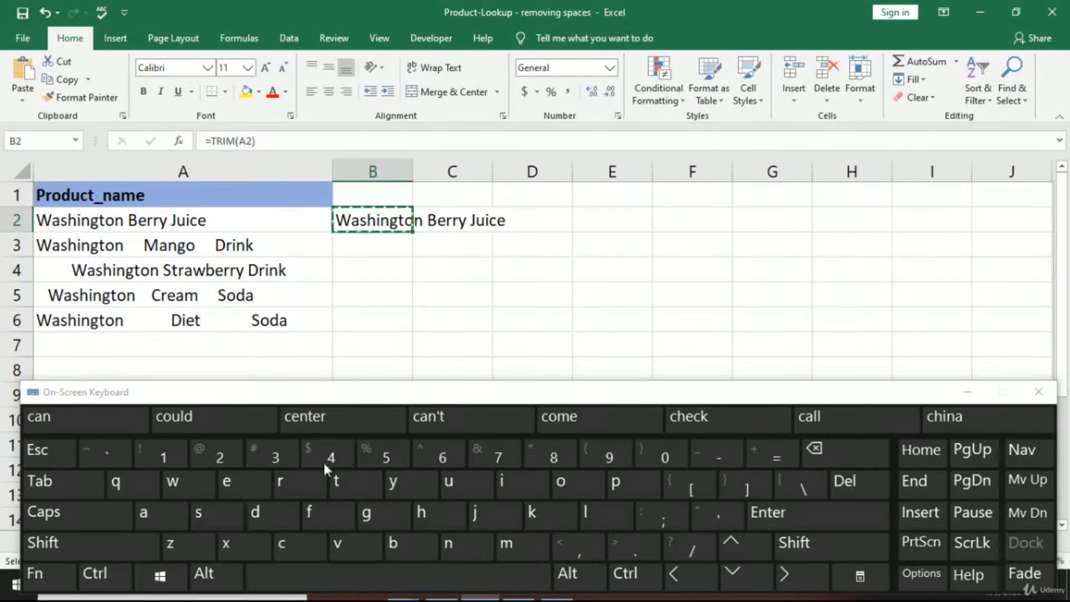
pyautogui.press('shift')
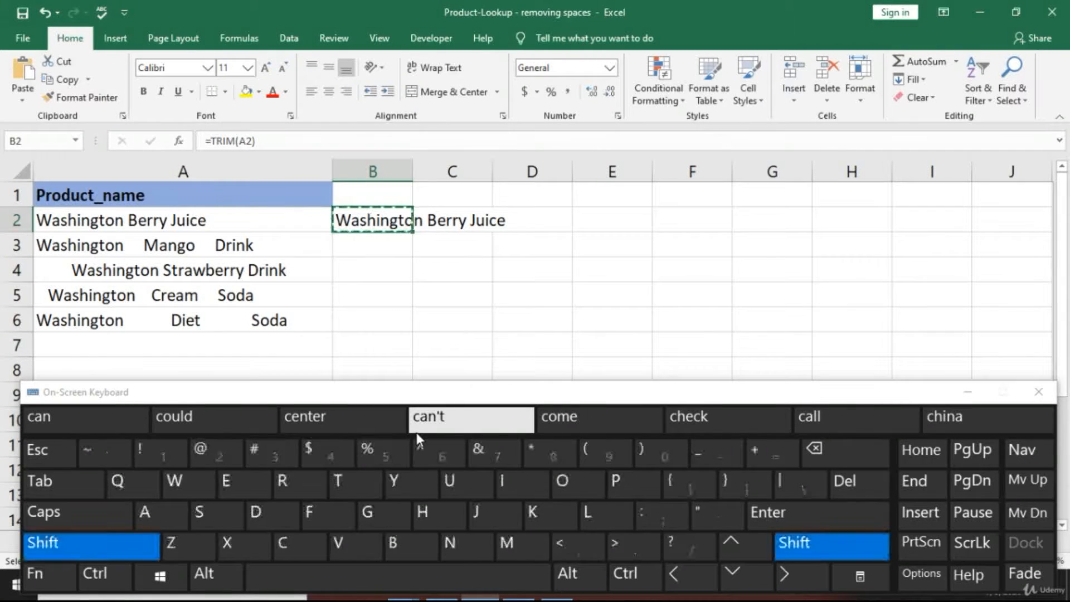
pyautogui.click(746, 577)
pyautogui.click(749, 579)
pyautogui.click(752, 582)
pyautogui.click(749, 579)
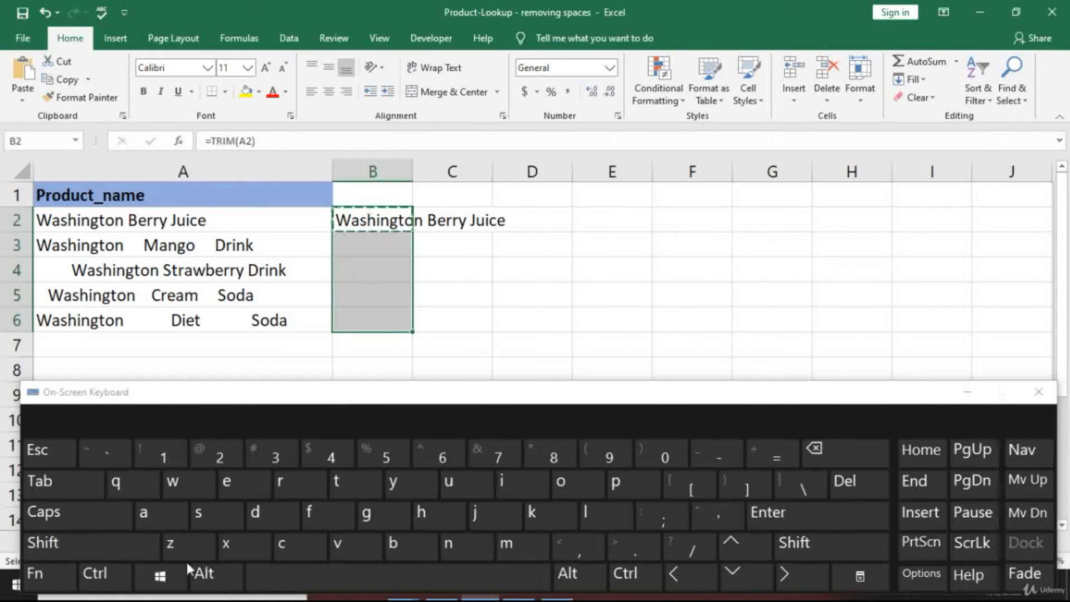
pyautogui.click(108, 579)
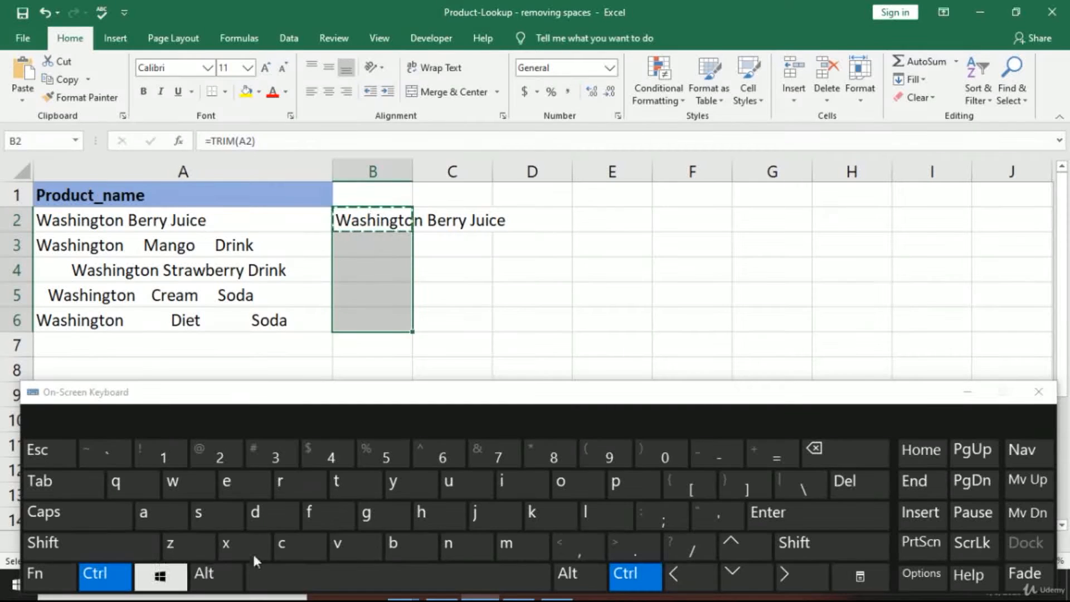
pyautogui.click(352, 542)
pyautogui.press('Escape')
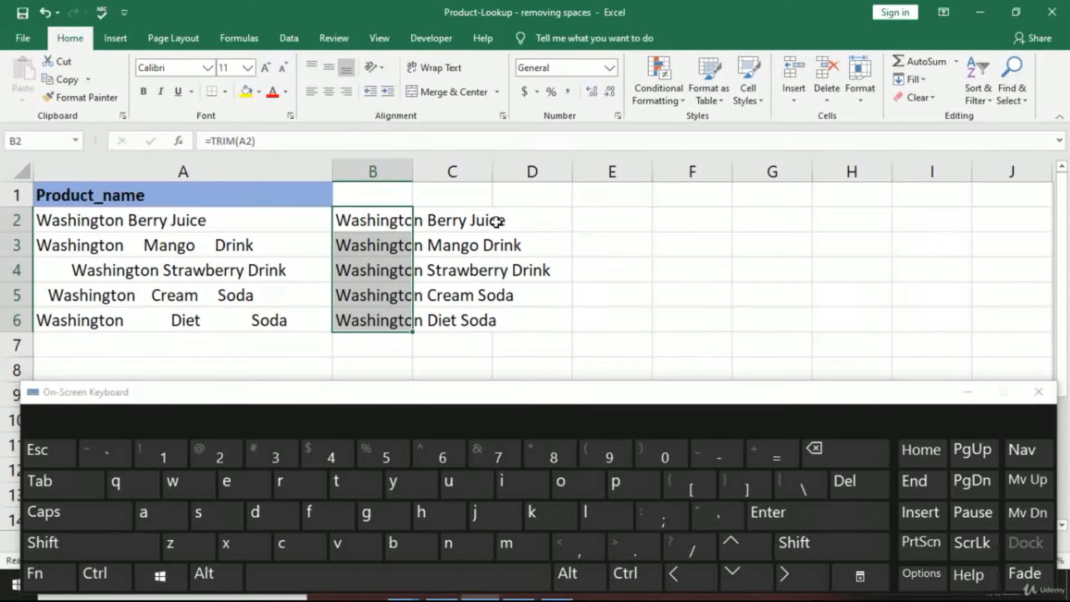
pyautogui.click(967, 393)
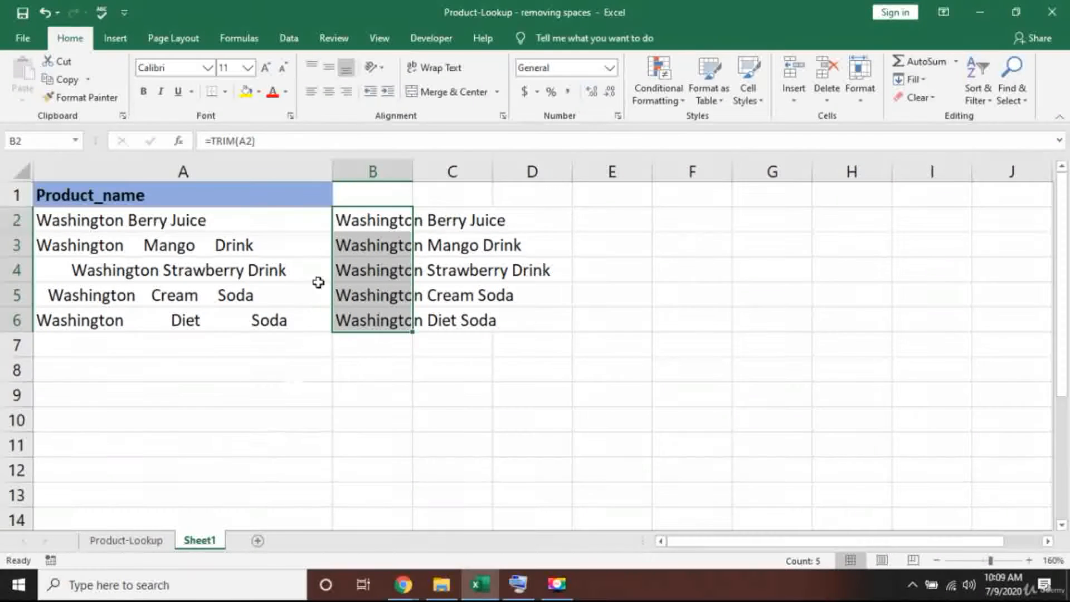
# - Switch to the Product-Lookup sheet and widen the Product_name column until the long names fit
pyautogui.click(174, 315)
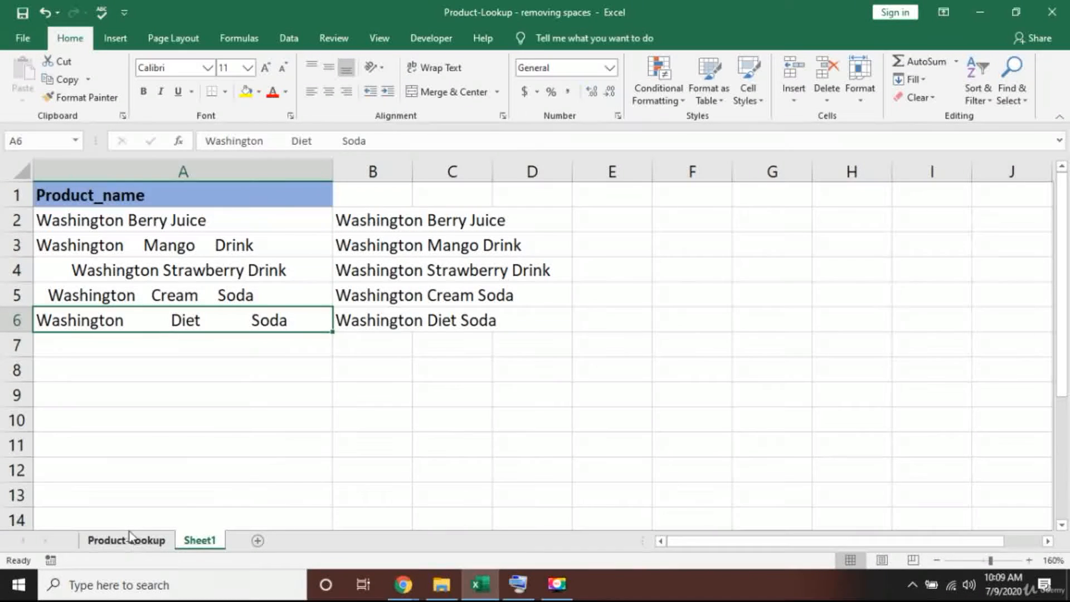
pyautogui.click(117, 541)
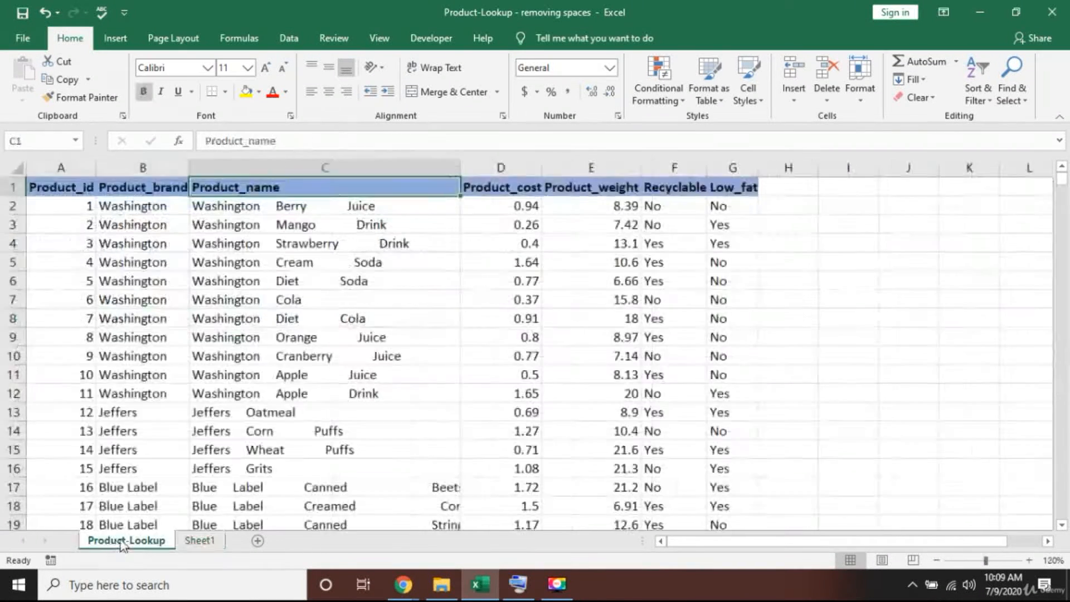
pyautogui.click(333, 295)
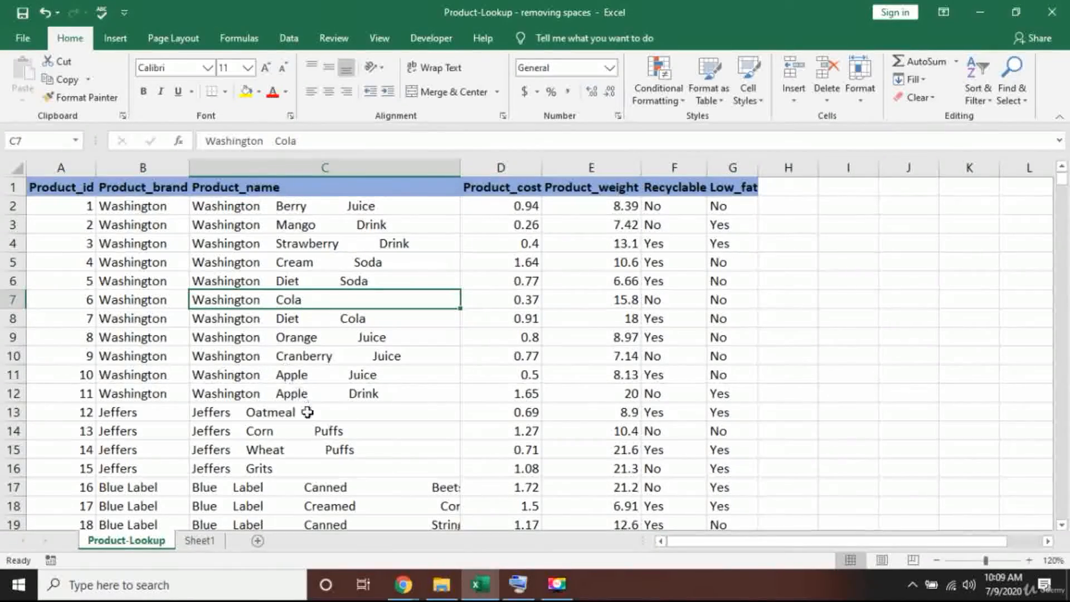
pyautogui.scroll(-2, 310, 432)
pyautogui.scroll(2, 333, 381)
pyautogui.moveTo(462, 167); pyautogui.dragTo(536, 170)
pyautogui.scroll(-3, 372, 408)
pyautogui.scroll(-5, 371, 424)
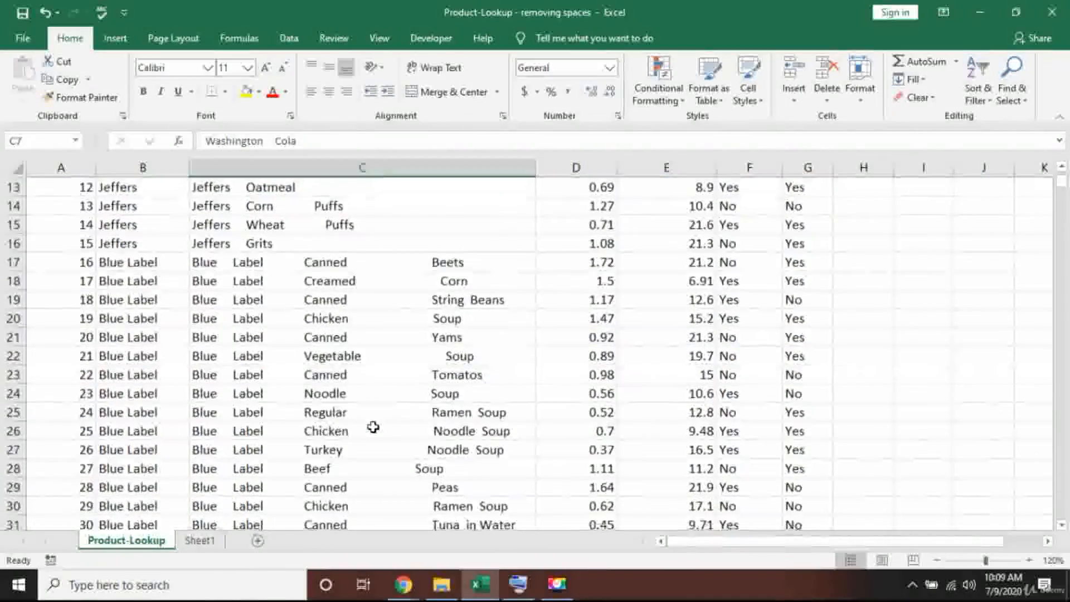
pyautogui.scroll(8, 371, 431)
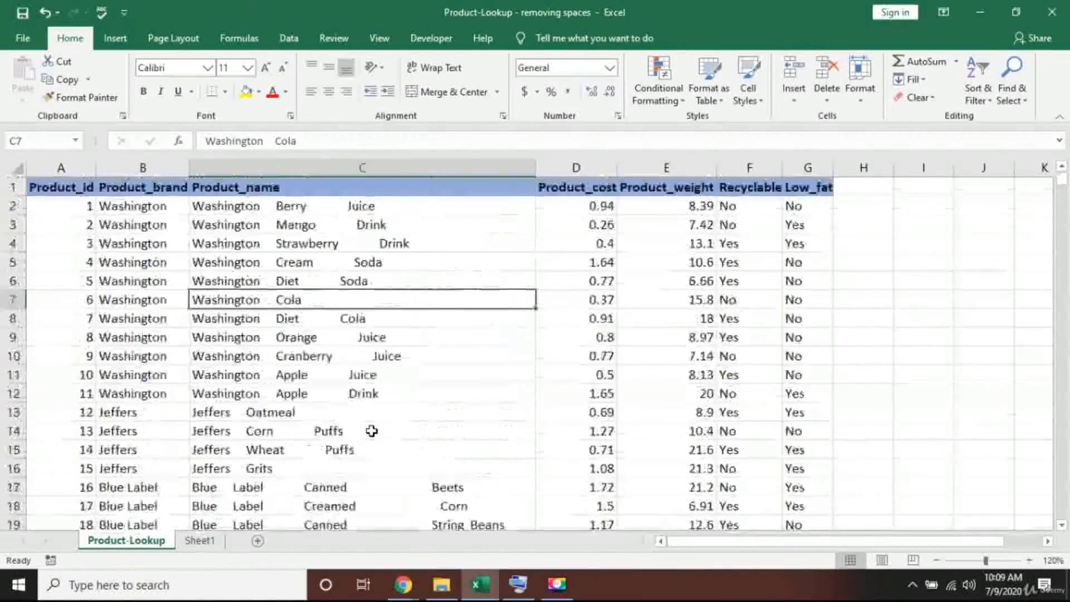
# - Enter the formula =TRIM(C2) in cell H2 and copy that cell
pyautogui.click(868, 207)
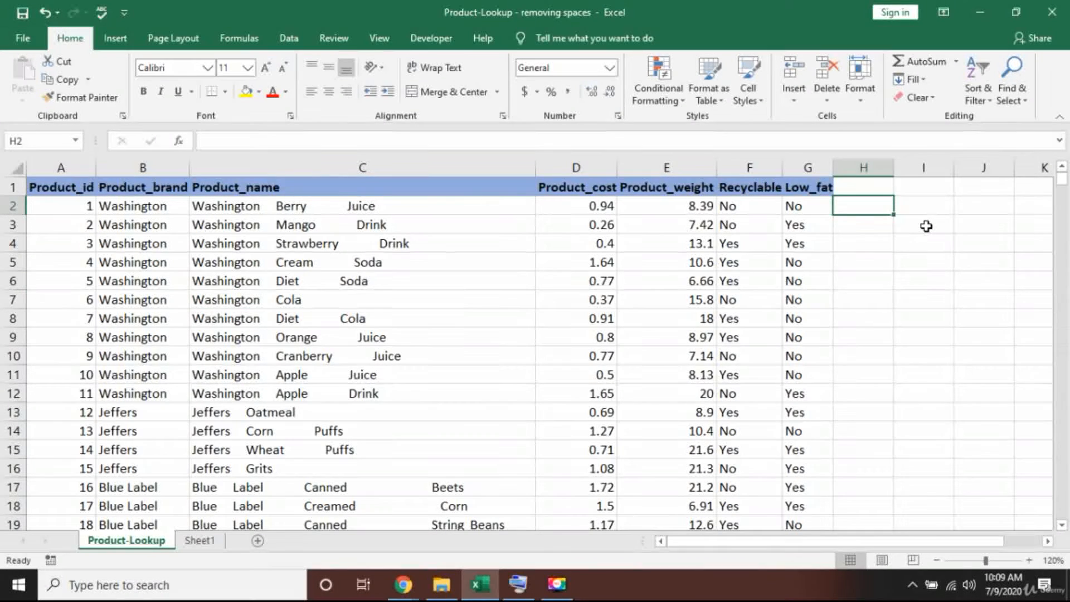
pyautogui.write('=trim')
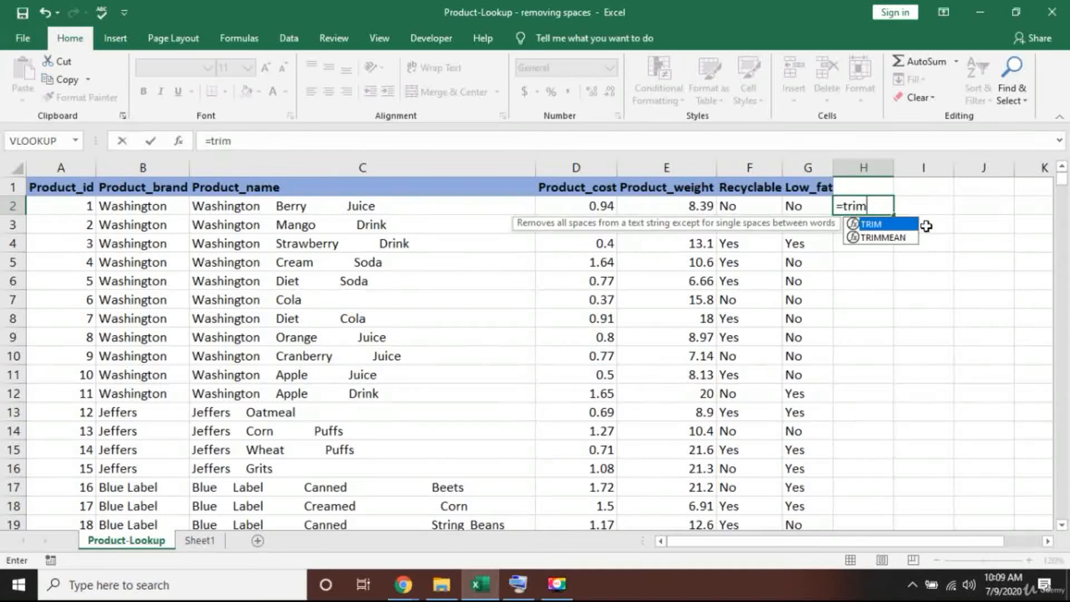
pyautogui.press('Tab')
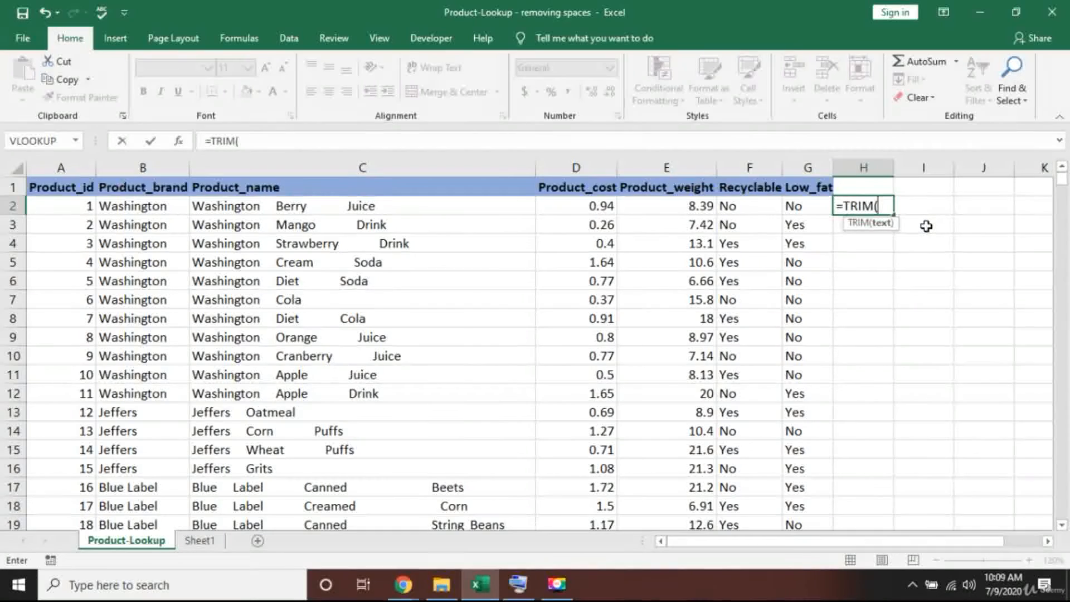
pyautogui.press('Left')
pyautogui.press('Left')
pyautogui.press('Left')
pyautogui.press('Left')
pyautogui.press('Left')
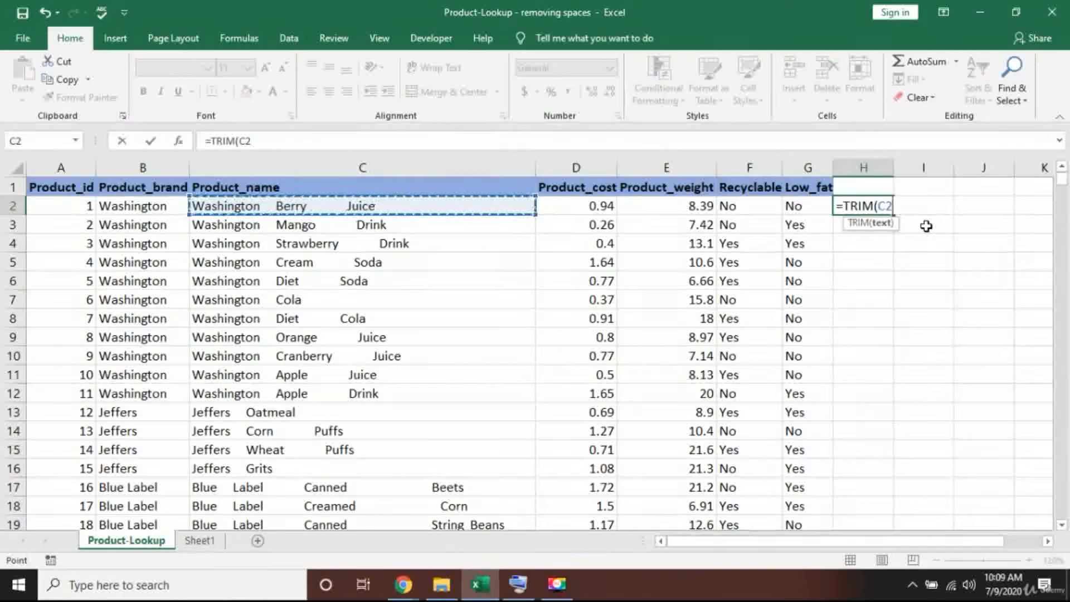
pyautogui.hotkey('ctrl', 'Return')
pyautogui.hotkey('ctrl', 'c')
pyautogui.press('Left')
pyautogui.press('Right')
pyautogui.hotkey('shift', 'Down')
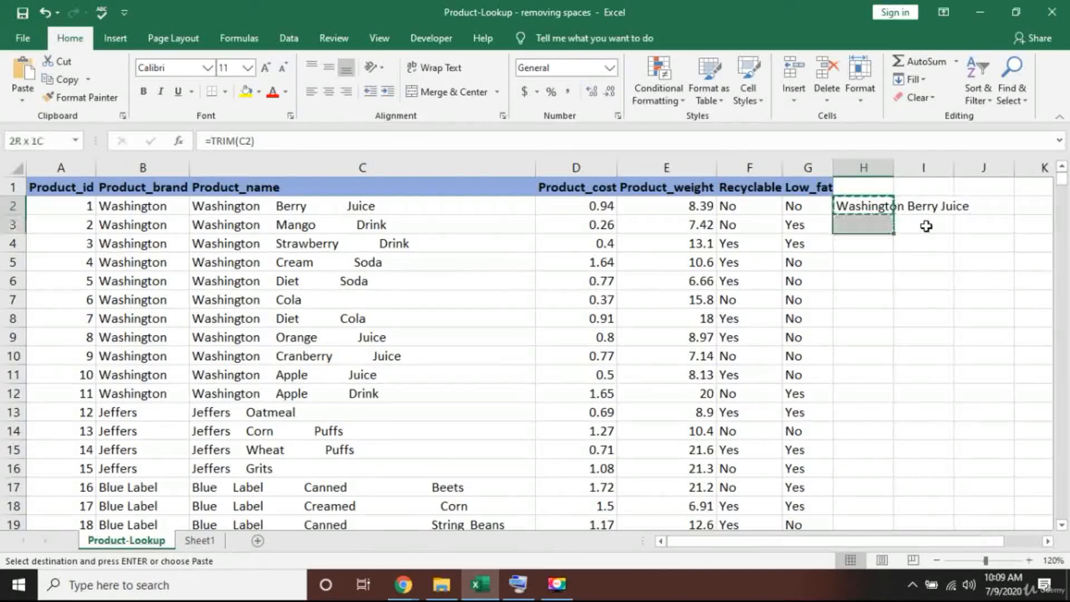
pyautogui.hotkey('shift', 'Down')
pyautogui.hotkey('shift', 'Down')
pyautogui.hotkey('shift', 'Down')
pyautogui.hotkey('shift', 'Down')
pyautogui.hotkey('shift', 'Down')
pyautogui.hotkey('shift', 'Down')
pyautogui.hotkey('shift', 'Down')
pyautogui.hotkey('shift', 'Down')
pyautogui.hotkey('shift', 'Down')
pyautogui.hotkey('shift', 'Down')
pyautogui.hotkey('shift', 'Down')
pyautogui.hotkey('shift', 'Down')
pyautogui.hotkey('shift', 'Down')
pyautogui.hotkey('shift', 'Down')
pyautogui.hotkey('shift', 'Down')
pyautogui.hotkey('shift', 'Down')
pyautogui.hotkey('shift', 'Down')
pyautogui.hotkey('shift', 'Down')
pyautogui.hotkey('shift', 'Down')
pyautogui.hotkey('shift', 'Down')
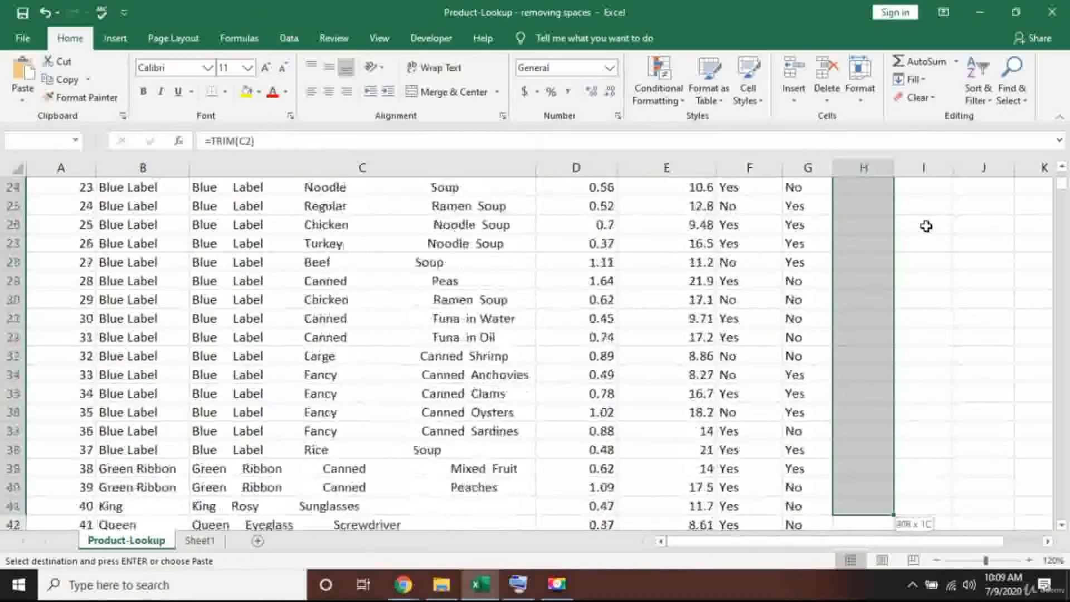
pyautogui.hotkey('shift', 'Down')
pyautogui.hotkey('shift', 'Down')
pyautogui.hotkey('shift', 'Down')
pyautogui.hotkey('shift', 'Down')
pyautogui.hotkey('shift', 'Down')
pyautogui.hotkey('shift', 'Down')
pyautogui.hotkey('shift', 'Down')
pyautogui.hotkey('shift', 'Down')
pyautogui.hotkey('shift', 'Down')
pyautogui.hotkey('shift', 'Down')
pyautogui.hotkey('shift', 'Down')
pyautogui.hotkey('shift', 'Down')
pyautogui.hotkey('shift', 'Down')
pyautogui.hotkey('shift', 'Down')
pyautogui.hotkey('shift', 'Down')
pyautogui.hotkey('shift', 'Down')
pyautogui.hotkey('shift', 'Down')
pyautogui.press('Up')
pyautogui.press('Down')
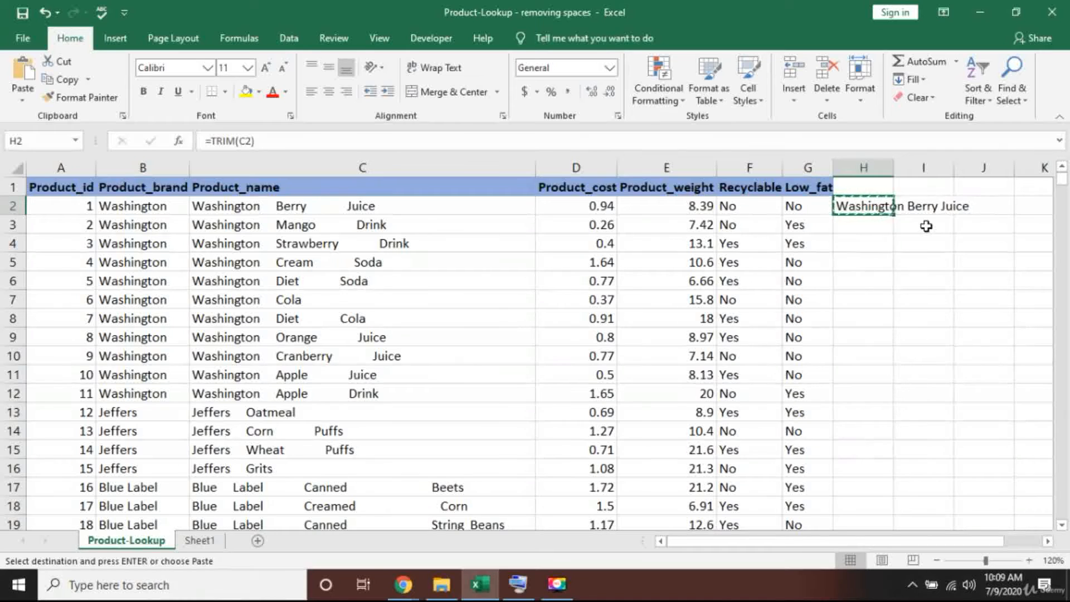
# - Find the last filled row of the Low_fat column and return to cell H2
pyautogui.press('Left')
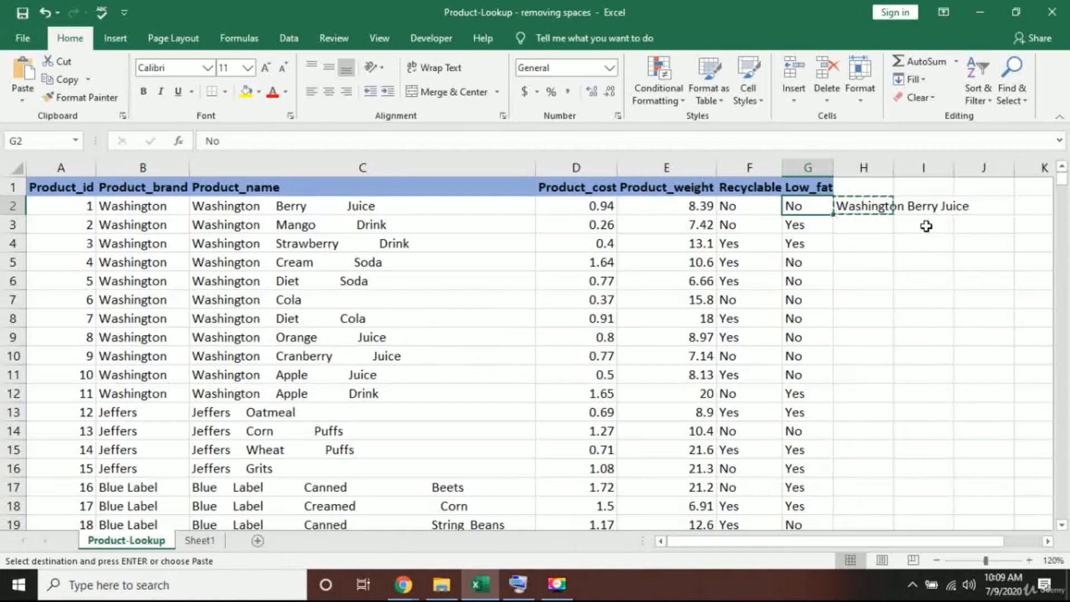
pyautogui.hotkey('ctrl', 'Down')
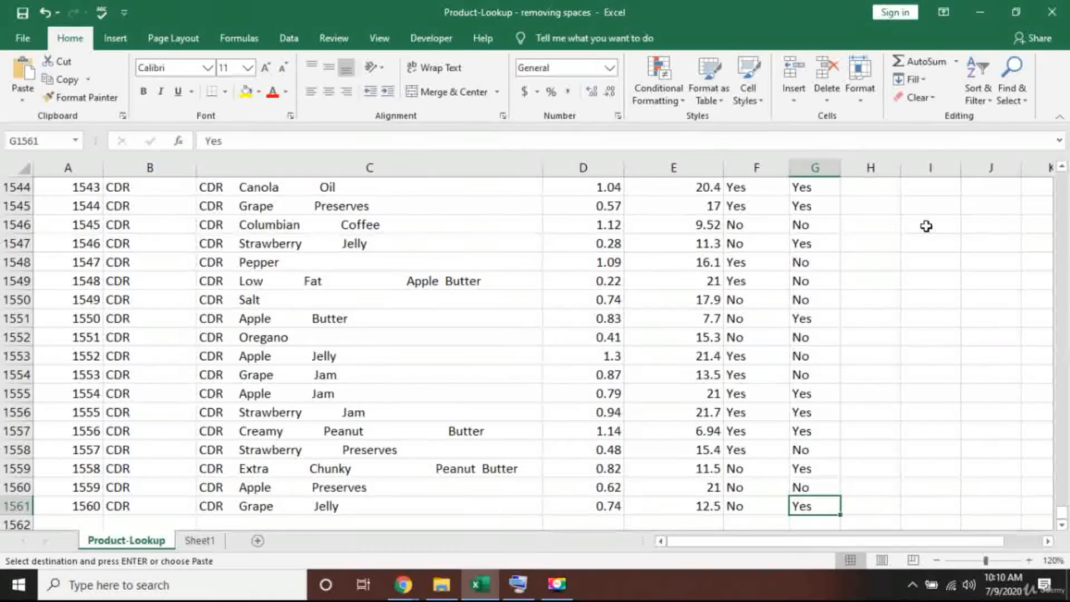
pyautogui.hotkey('ctrl', 'Up')
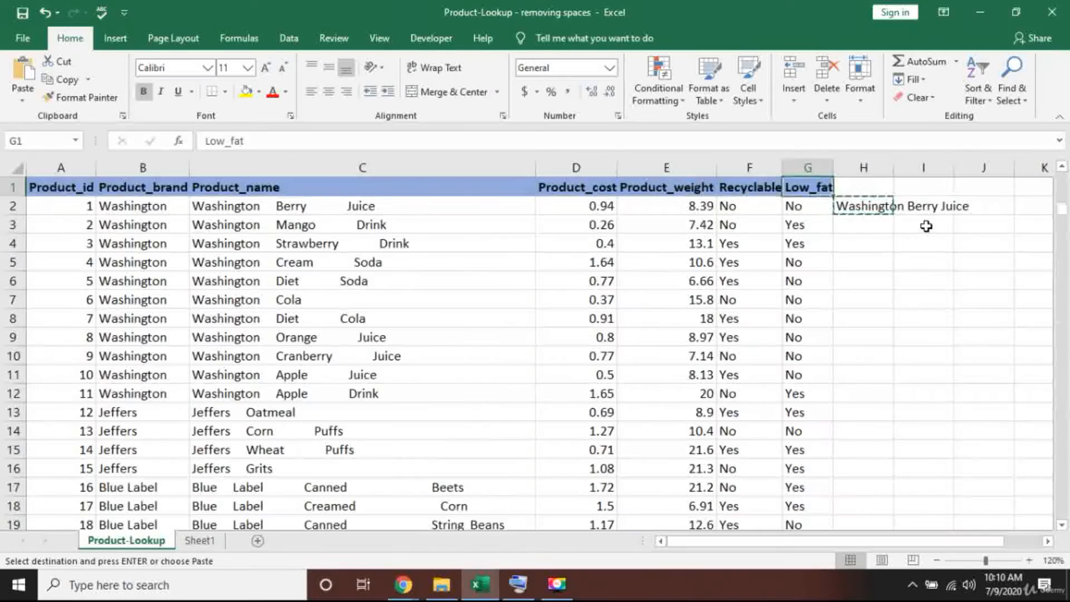
pyautogui.press('Right')
pyautogui.press('Down')
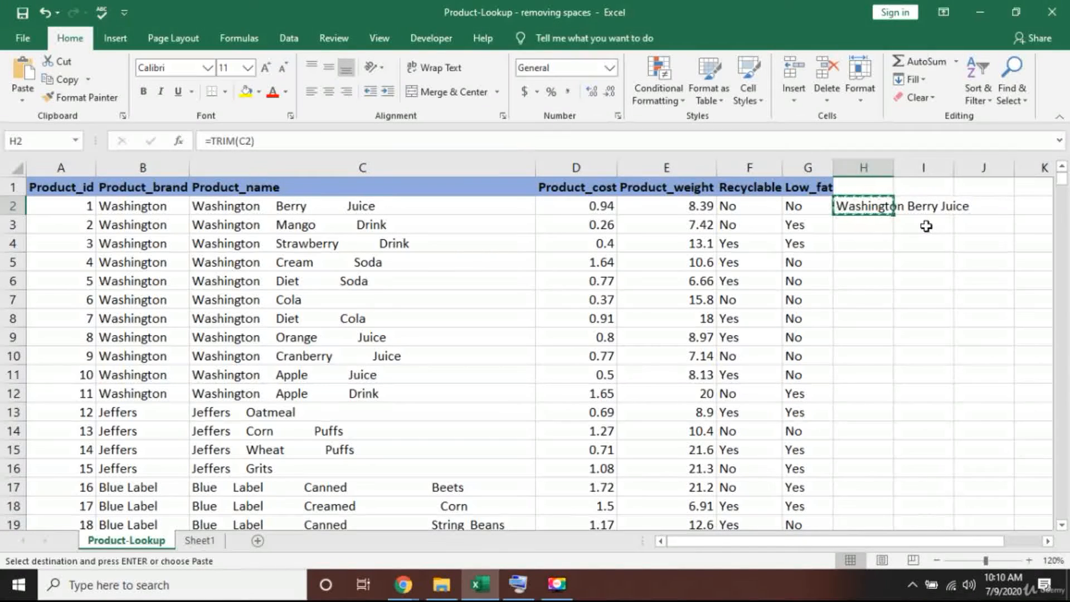
# - Paste the copied TRIM formula down column H from H2 to the last data row, H1561
pyautogui.press('Left')
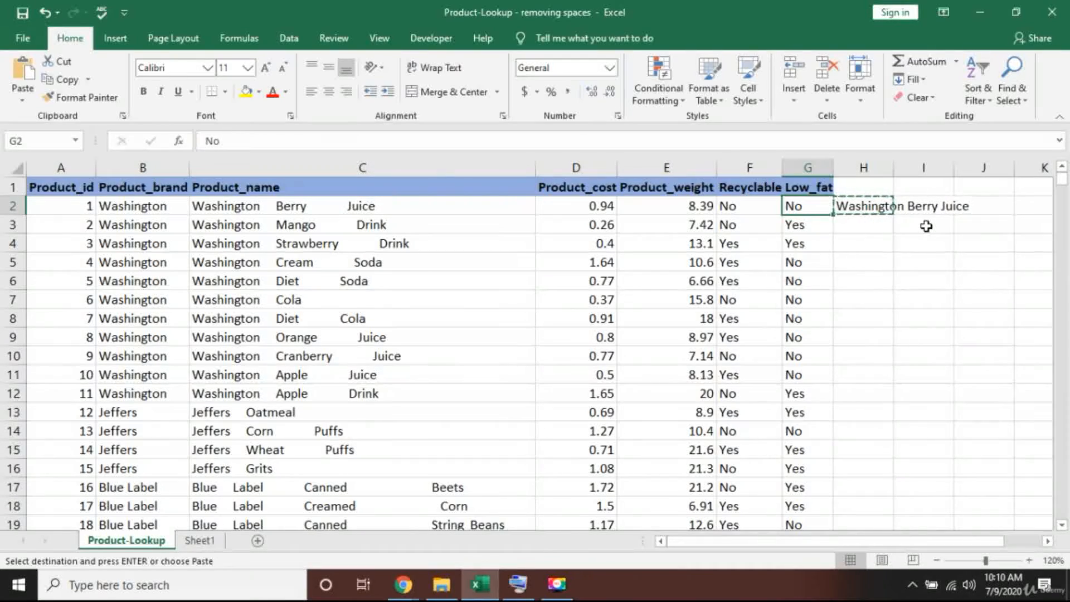
pyautogui.hotkey('ctrl', 'Down')
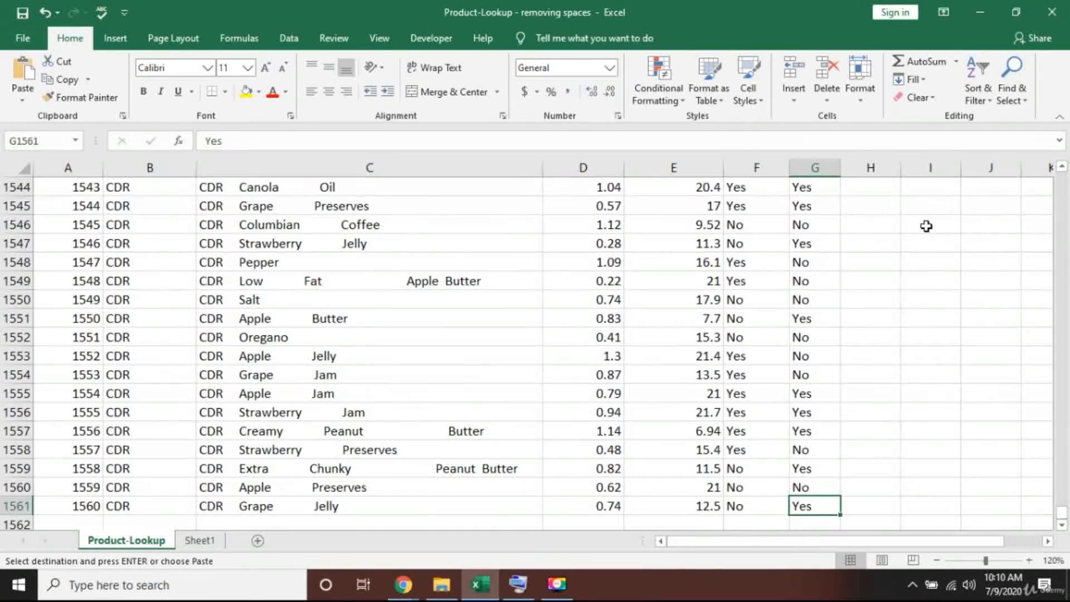
pyautogui.press('Down')
pyautogui.press('Up')
pyautogui.press('Right')
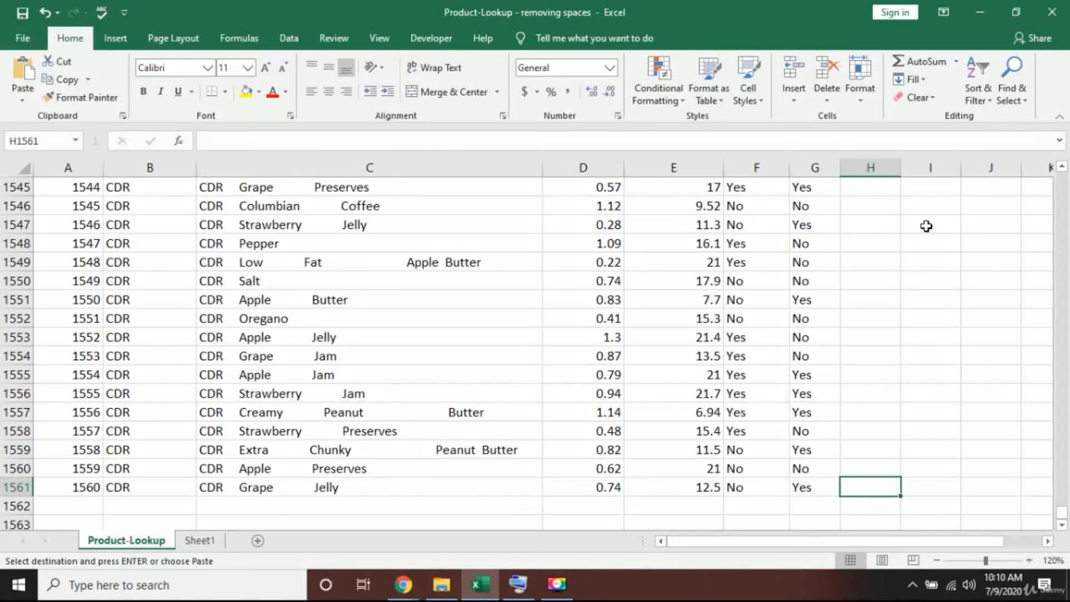
pyautogui.hotkey('ctrl', 'shift', 'Up')
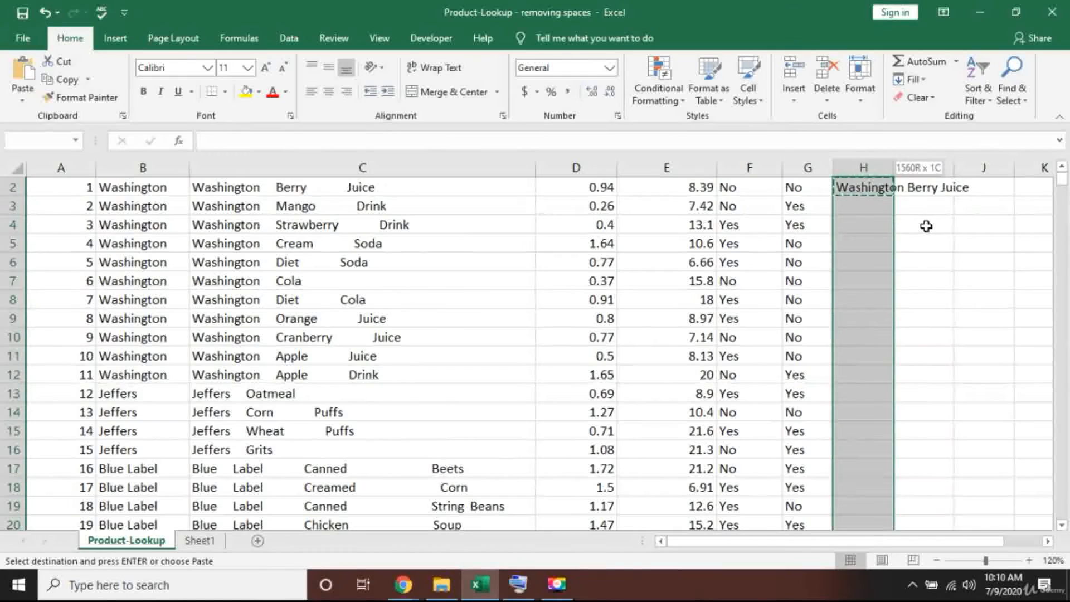
pyautogui.press('Left')
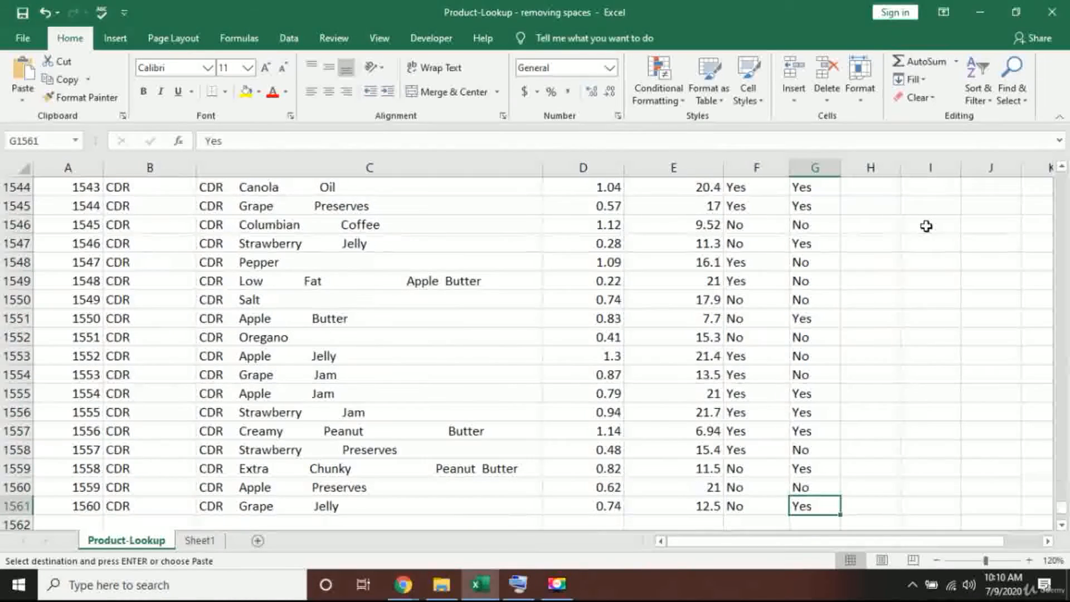
pyautogui.press('Right')
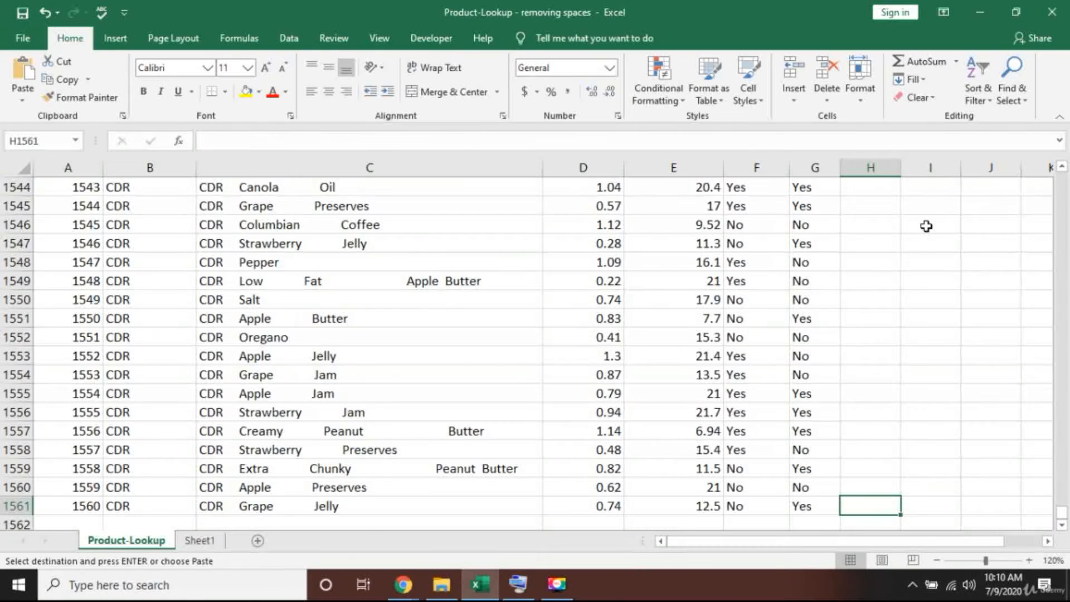
pyautogui.hotkey('ctrl', 'shift', 'Up')
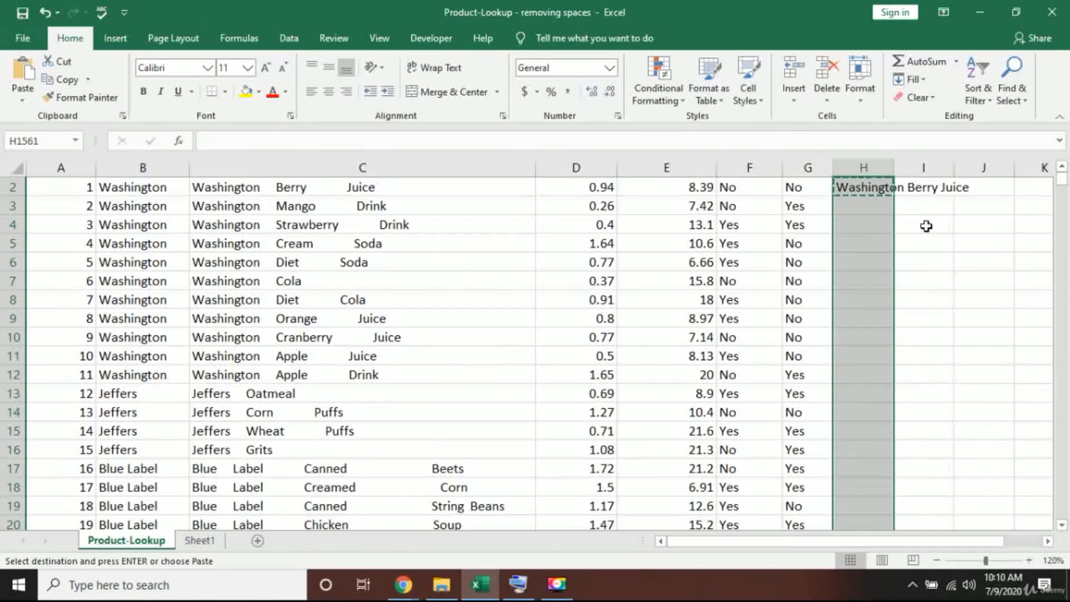
pyautogui.press('Return')
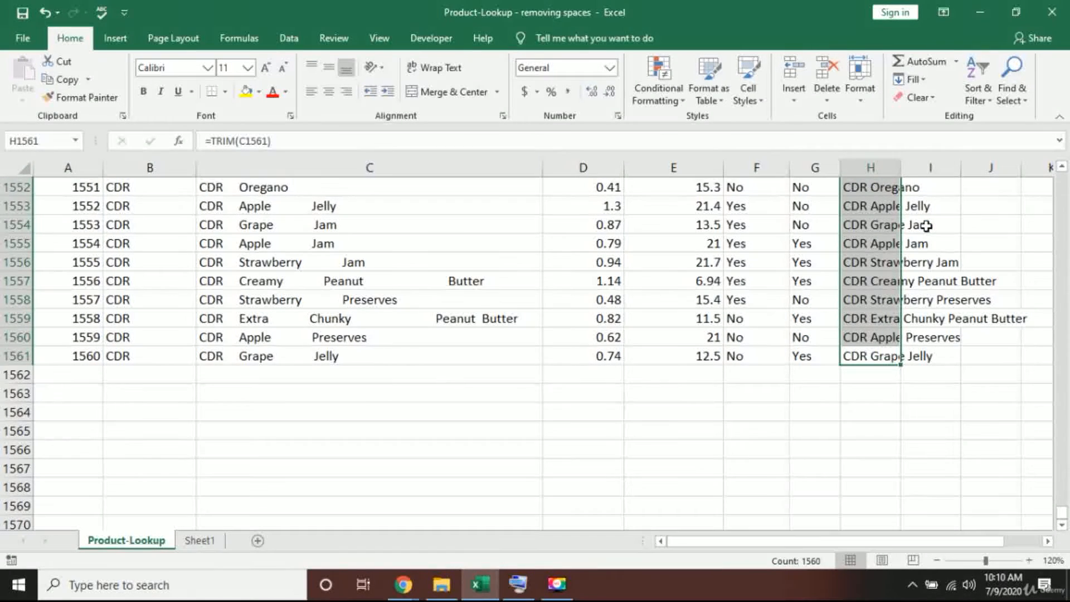
# - Compare the original product name in C2 with its trimmed version in H2
pyautogui.hotkey('ctrl', 'Up')
pyautogui.press('Up')
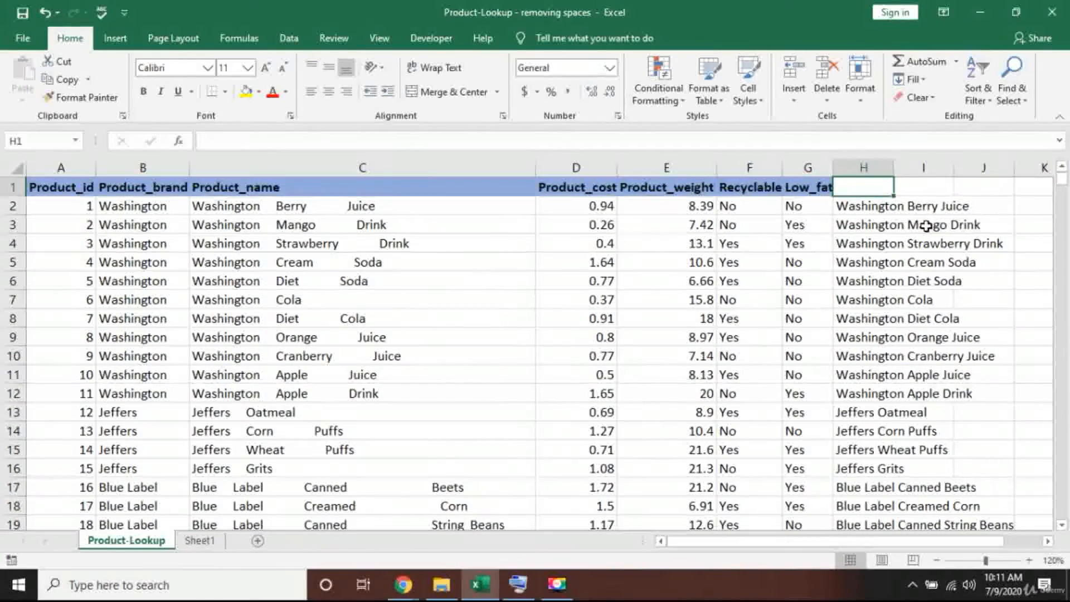
pyautogui.press('Down')
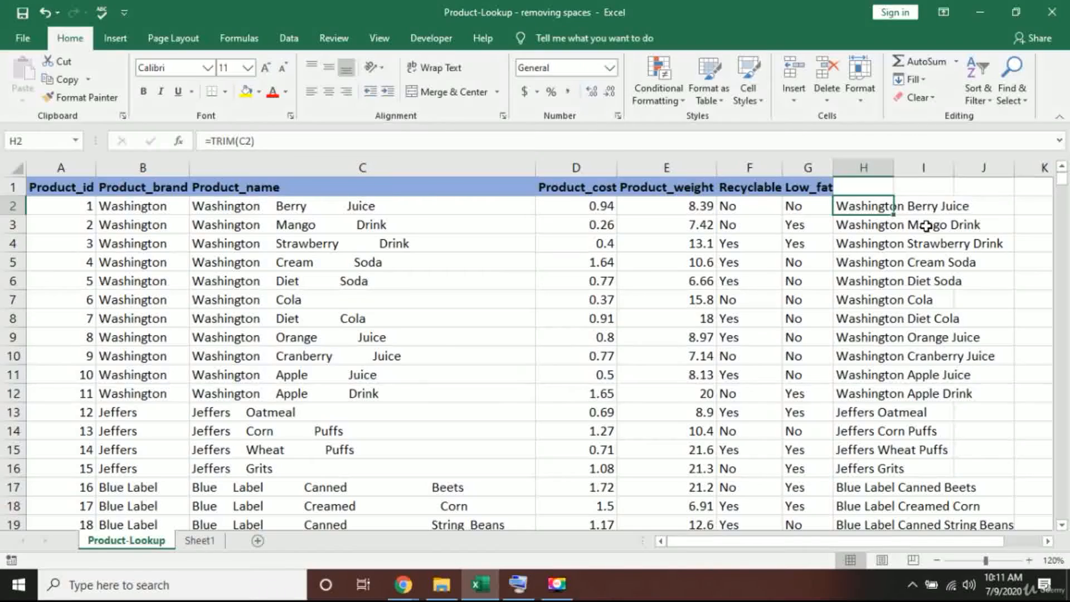
pyautogui.press('Left')
pyautogui.press('Left')
pyautogui.press('Left')
pyautogui.press('Right')
pyautogui.press('Right')
pyautogui.press('Right')
pyautogui.press('Left')
pyautogui.press('Left')
pyautogui.press('Left')
pyautogui.press('Left')
pyautogui.press('Left')
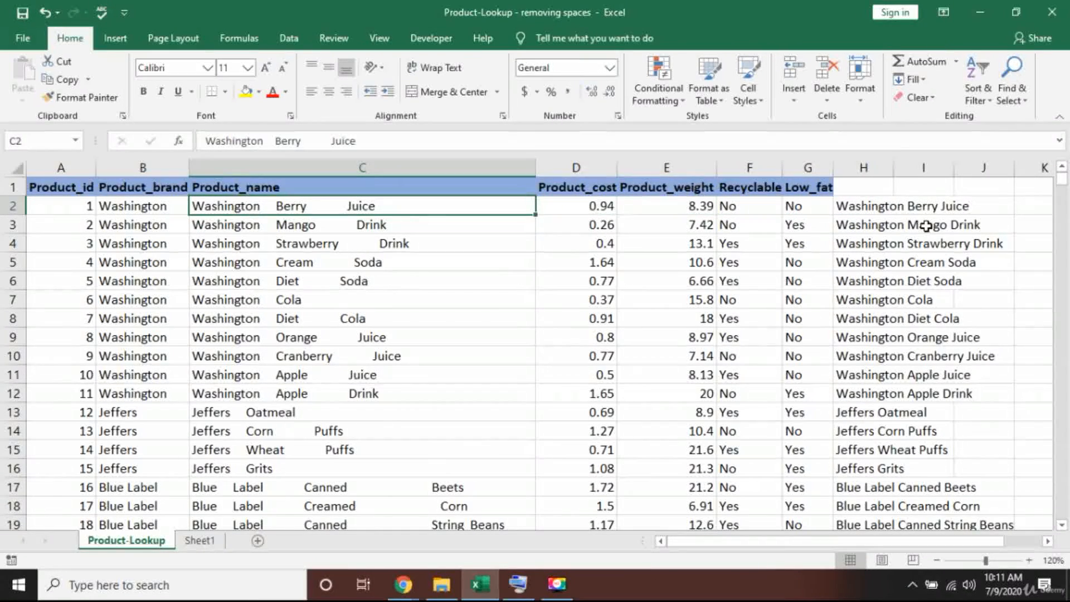
pyautogui.press('Right')
pyautogui.press('Right')
pyautogui.press('Right')
pyautogui.press('Right')
pyautogui.press('Right')
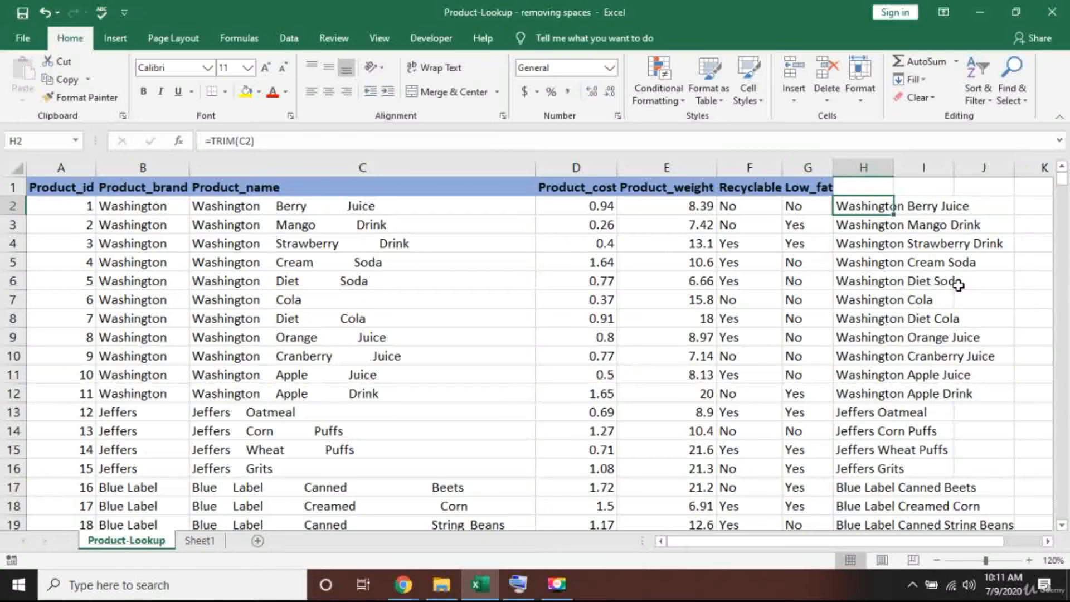
# - Examine the trimmed product names in H2 through H10
pyautogui.hotkey('shift', 'Down')
pyautogui.hotkey('shift', 'Down')
pyautogui.hotkey('shift', 'Down')
pyautogui.hotkey('shift', 'Down')
pyautogui.hotkey('shift', 'Down')
pyautogui.hotkey('shift', 'Down')
pyautogui.hotkey('shift', 'Down')
pyautogui.hotkey('shift', 'Down')
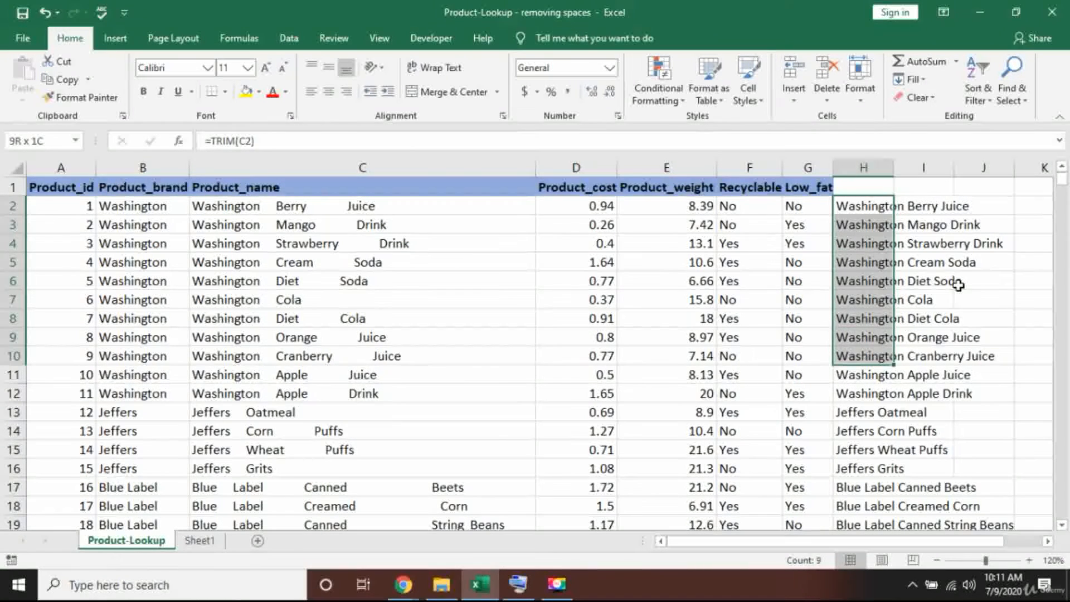
pyautogui.press('Up')
pyautogui.press('Down')
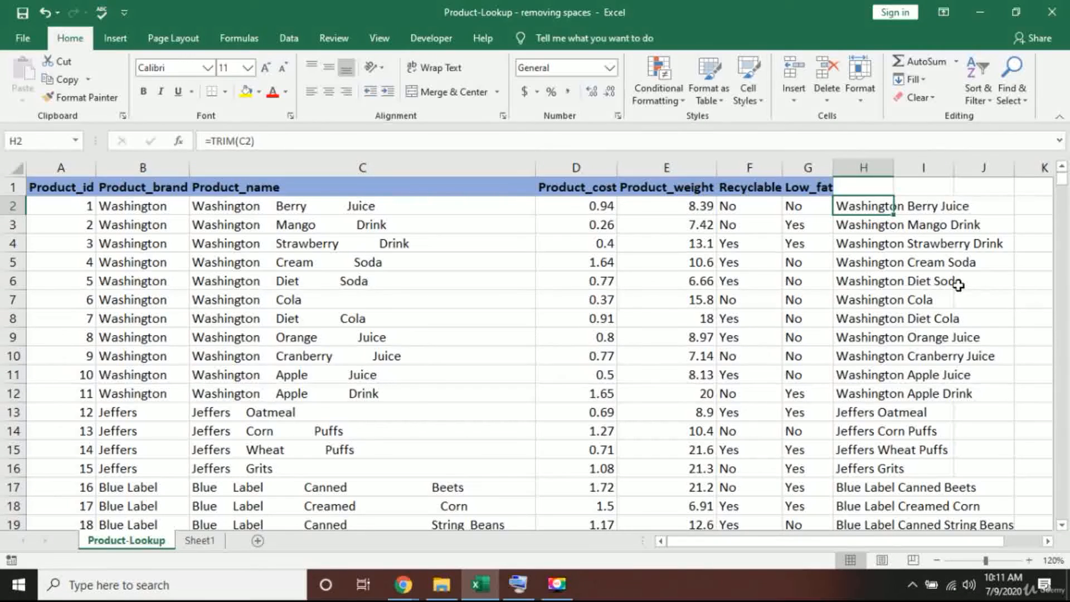
# - Copy the TRIM formulas in H2:H1561 and try to paste them over the original product names starting at C2
pyautogui.hotkey('ctrl', 'shift', 'Down')
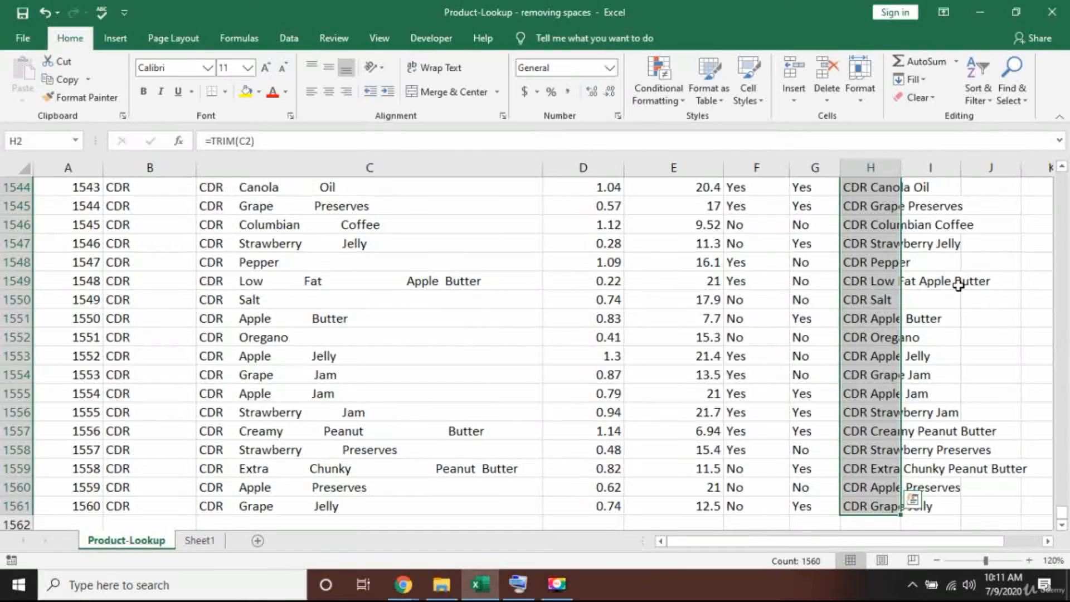
pyautogui.hotkey('ctrl', 'c')
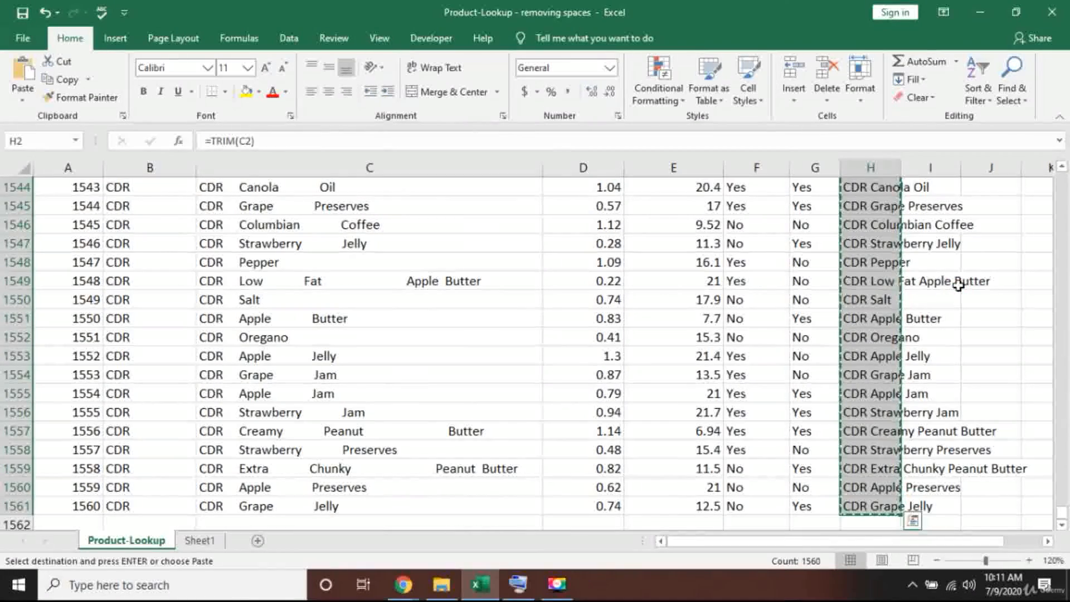
pyautogui.hotkey('ctrl', 'Up')
pyautogui.press('Left')
pyautogui.press('Left')
pyautogui.press('Left')
pyautogui.press('Left')
pyautogui.press('Left')
pyautogui.press('Left')
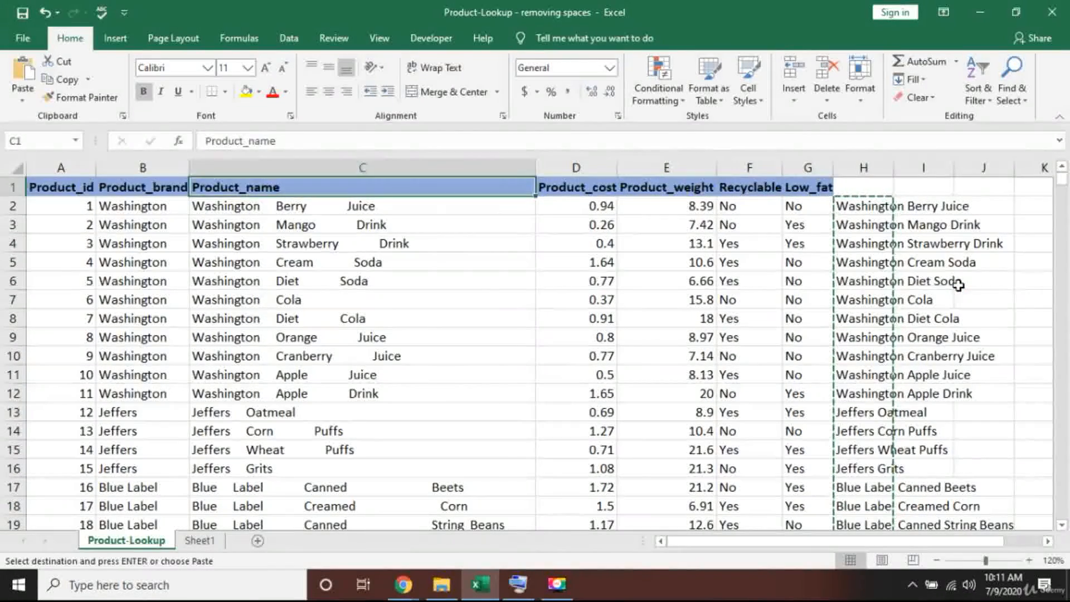
pyautogui.press('Down')
pyautogui.press('Right')
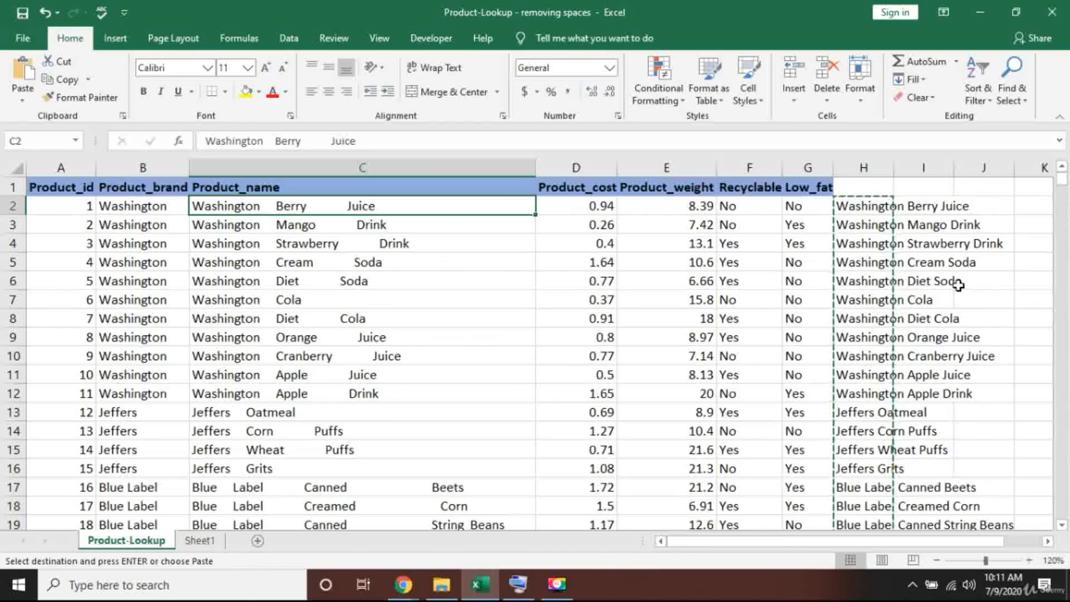
pyautogui.hotkey('ctrl', 'v')
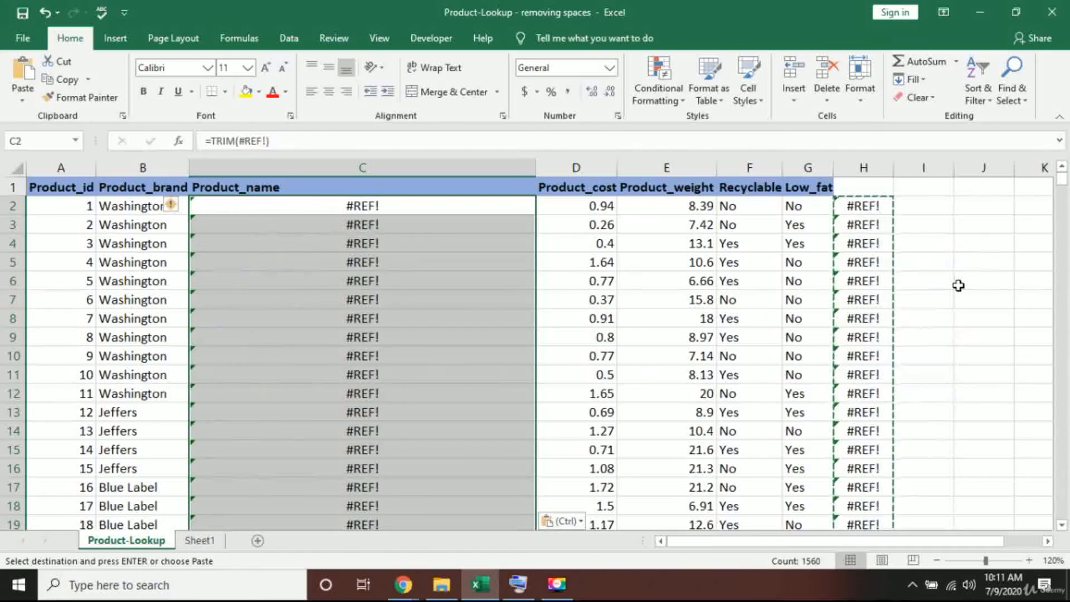
# - Undo the paste over the Product_name column and discard the stray character entered in C2
pyautogui.hotkey('ctrl', 'z')
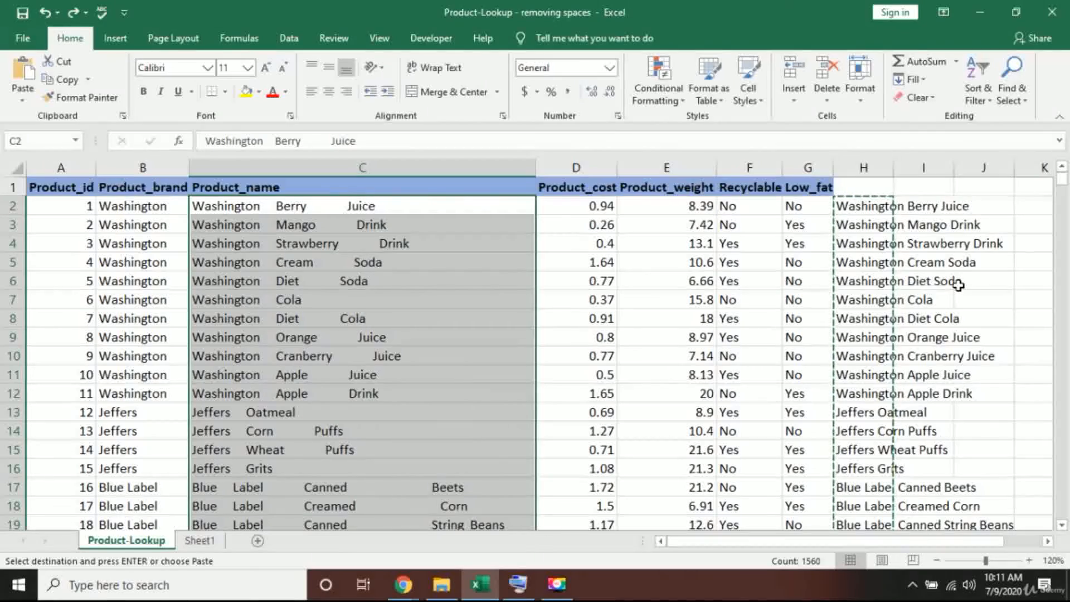
pyautogui.write('`')
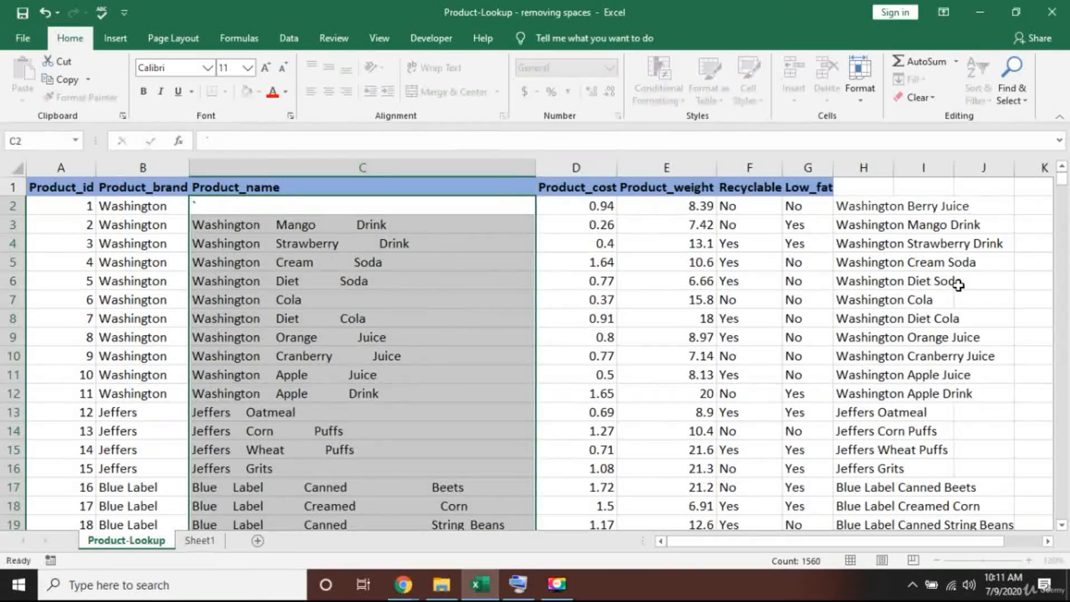
pyautogui.press('Right')
pyautogui.press('Right')
pyautogui.press('Right')
pyautogui.hotkey('ctrl', 'z')
# - Copy all the trimmed product names in H2:H1561
pyautogui.press('Right')
pyautogui.press('Right')
pyautogui.press('Right')
pyautogui.press('Right')
pyautogui.press('Right')
pyautogui.hotkey('ctrl', 'shift', 'Down')
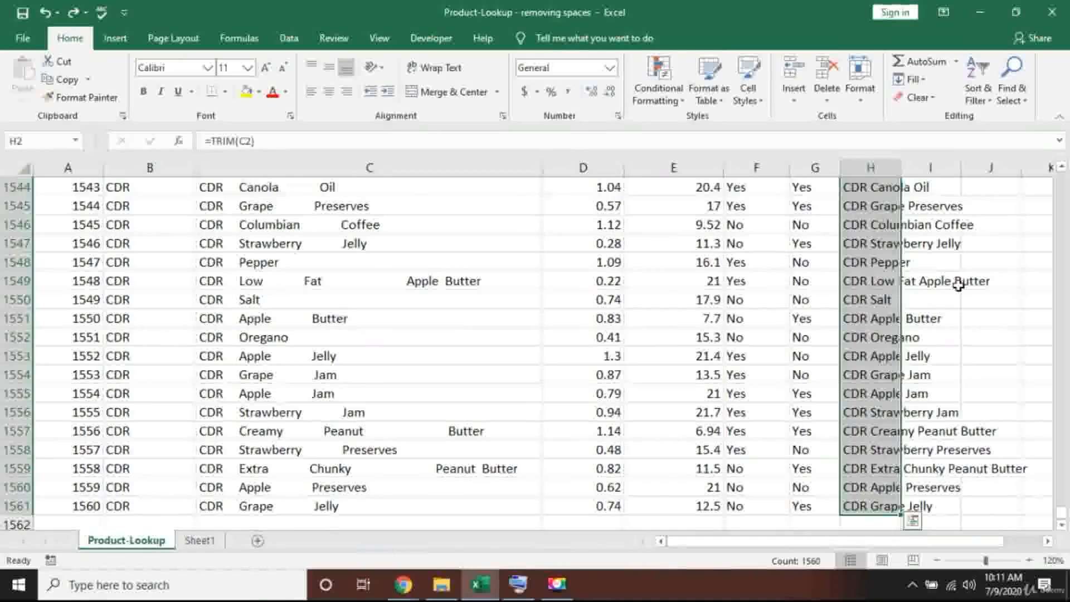
pyautogui.hotkey('ctrl', 'c')
pyautogui.hotkey('ctrl', 'BackSpace')
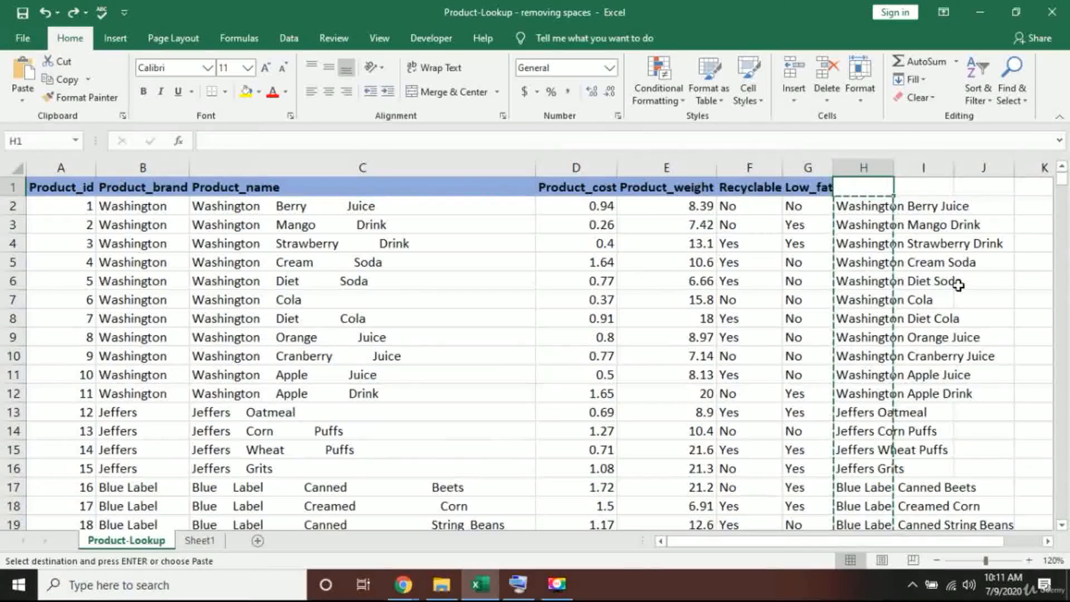
# - Paste the copied names as values only over the Product_name column from C2, using Paste Special through the on-screen keyboard
pyautogui.press('Up')
pyautogui.press('Left')
pyautogui.press('Left')
pyautogui.press('Left')
pyautogui.press('Left')
pyautogui.press('Left')
pyautogui.press('Left')
pyautogui.press('Down')
pyautogui.press('Right')
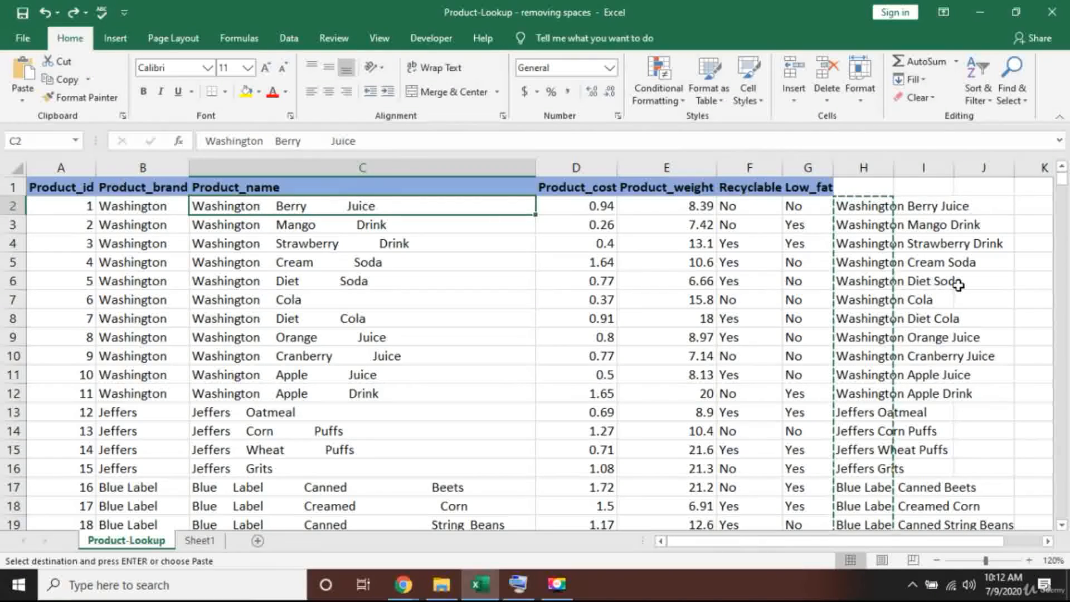
pyautogui.click(520, 584)
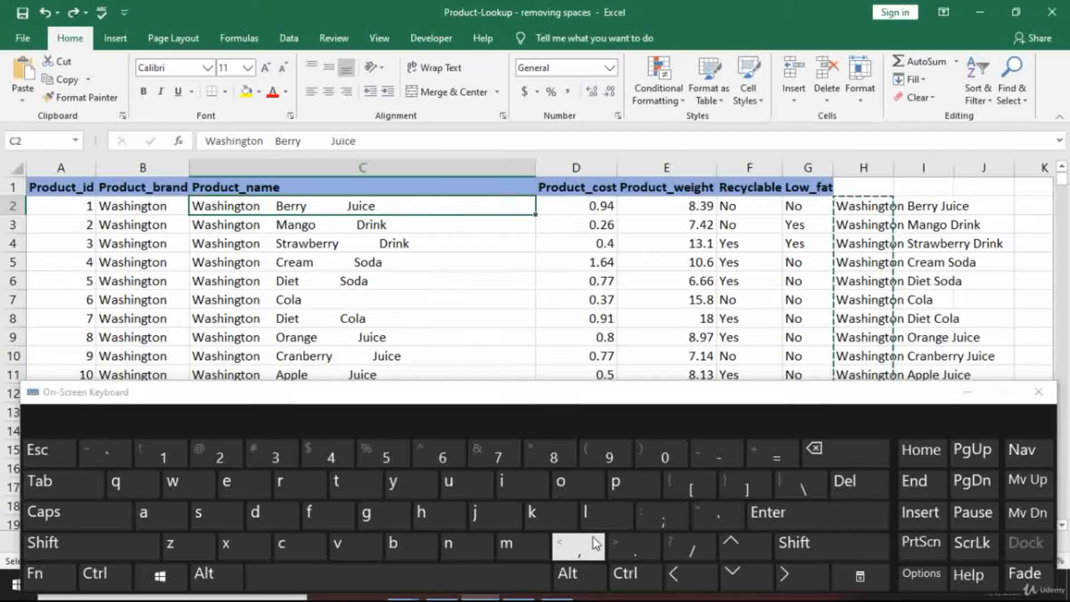
pyautogui.press('alt')
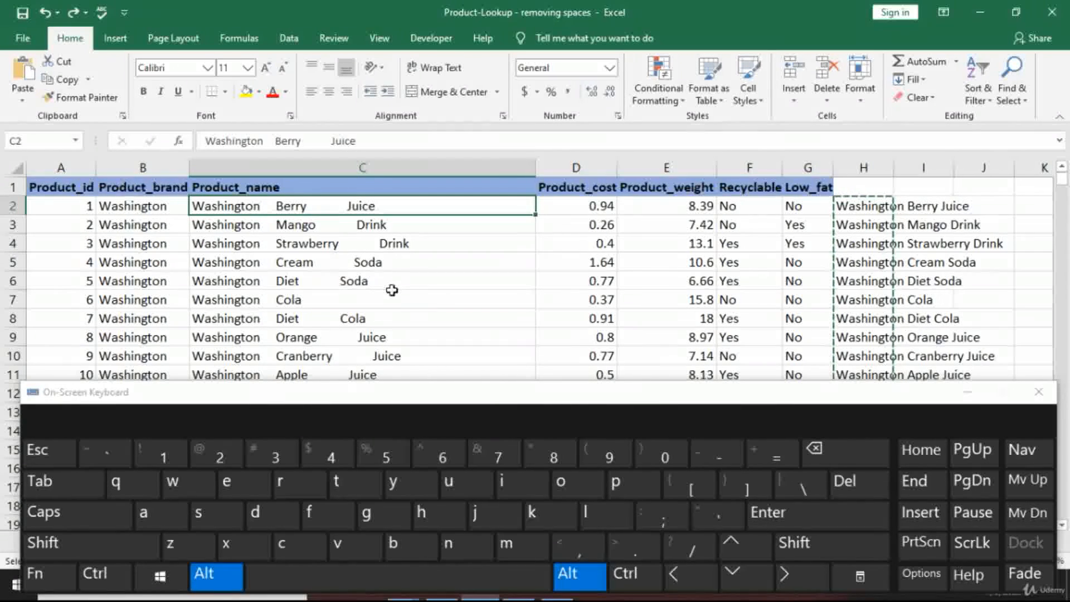
pyautogui.click(252, 490)
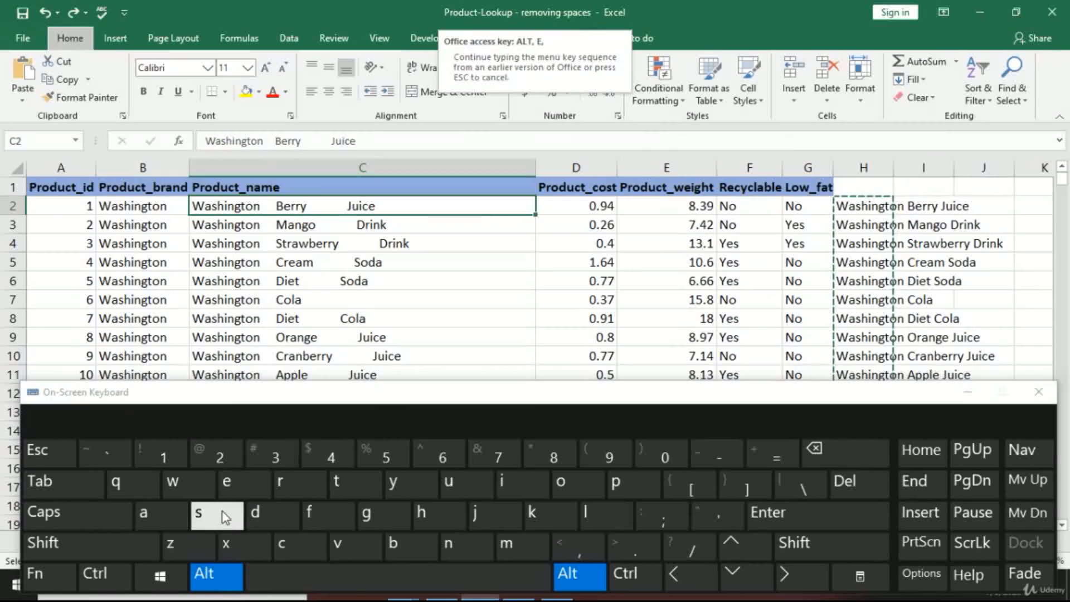
pyautogui.click(214, 512)
pyautogui.click(344, 546)
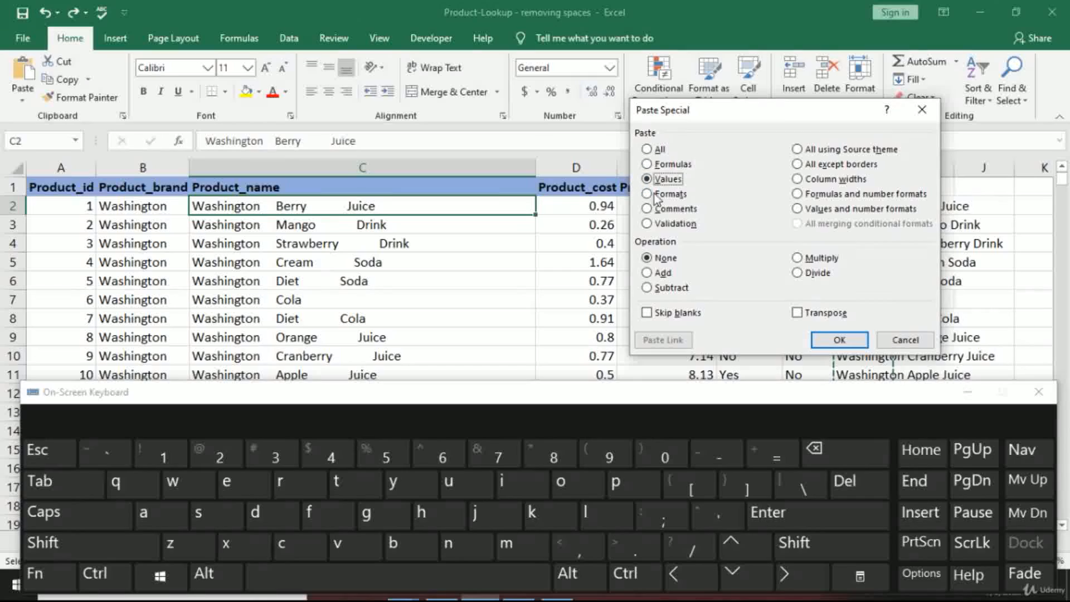
pyautogui.click(837, 341)
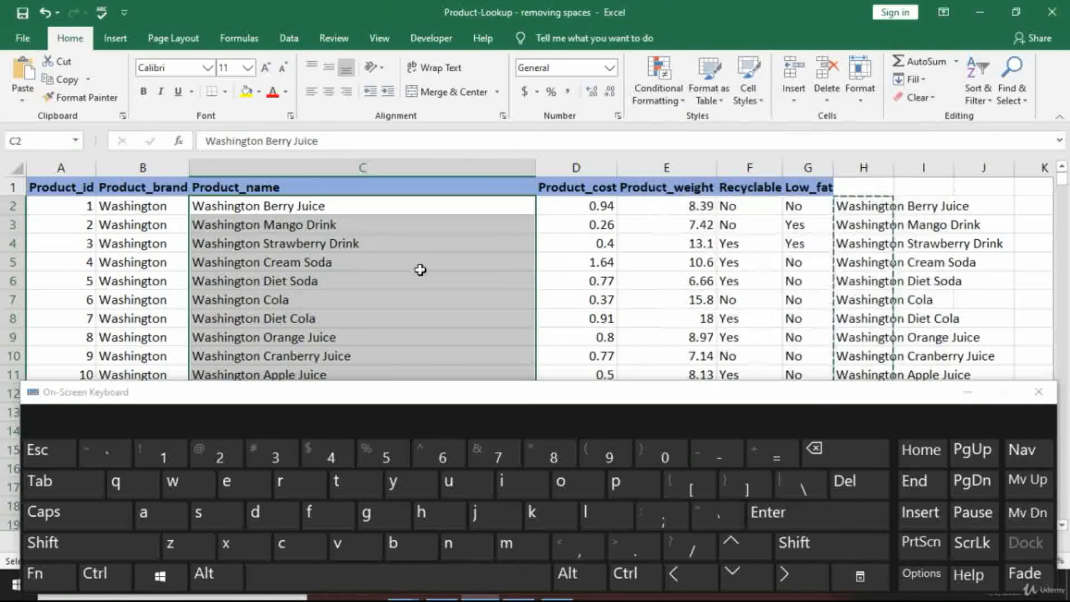
# - Cancel the copy selection and check the cleaned names in the Product_name column for leftover spaces
pyautogui.click(346, 223)
pyautogui.press('Escape')
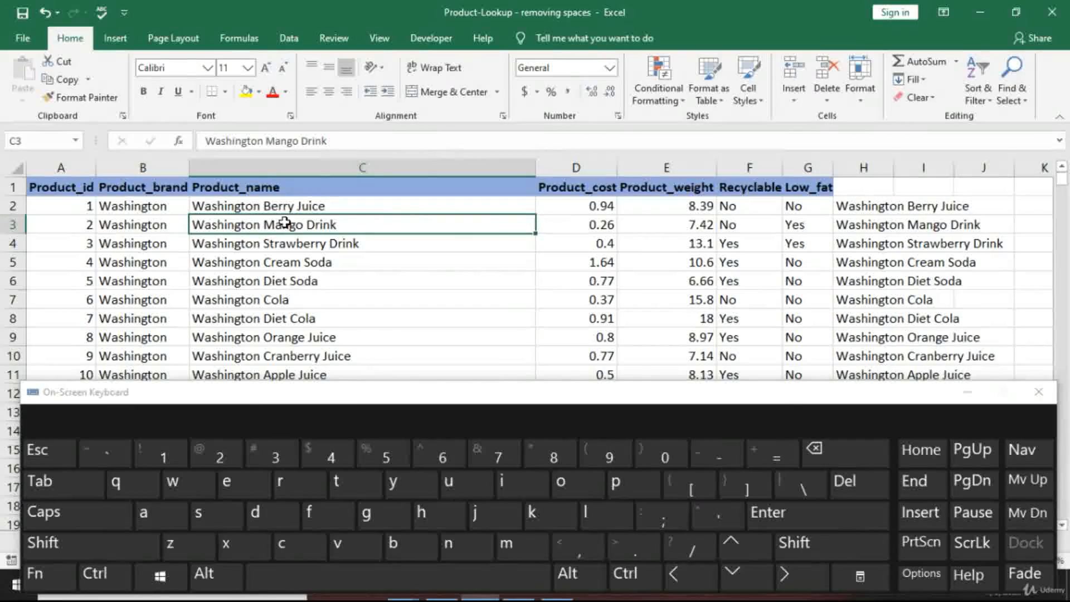
pyautogui.scroll(-2, 341, 293)
pyautogui.scroll(-3, 342, 293)
pyautogui.scroll(5, 341, 296)
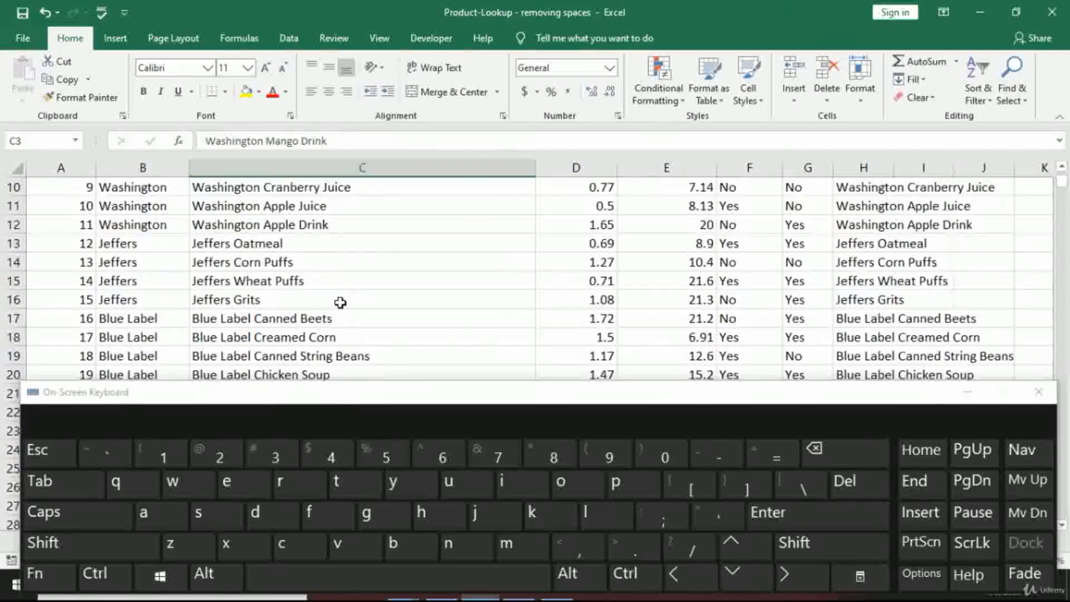